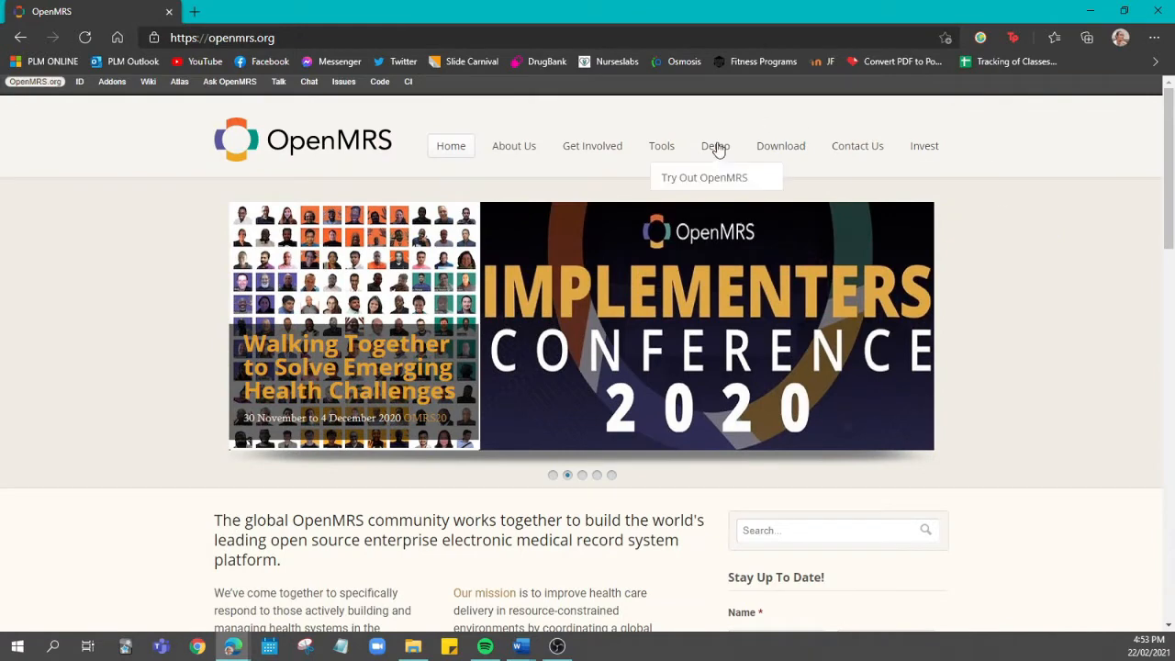
Open the Try Out OpenMRS demo page and read through its instructions on login, patient records and administration
click(725, 192)
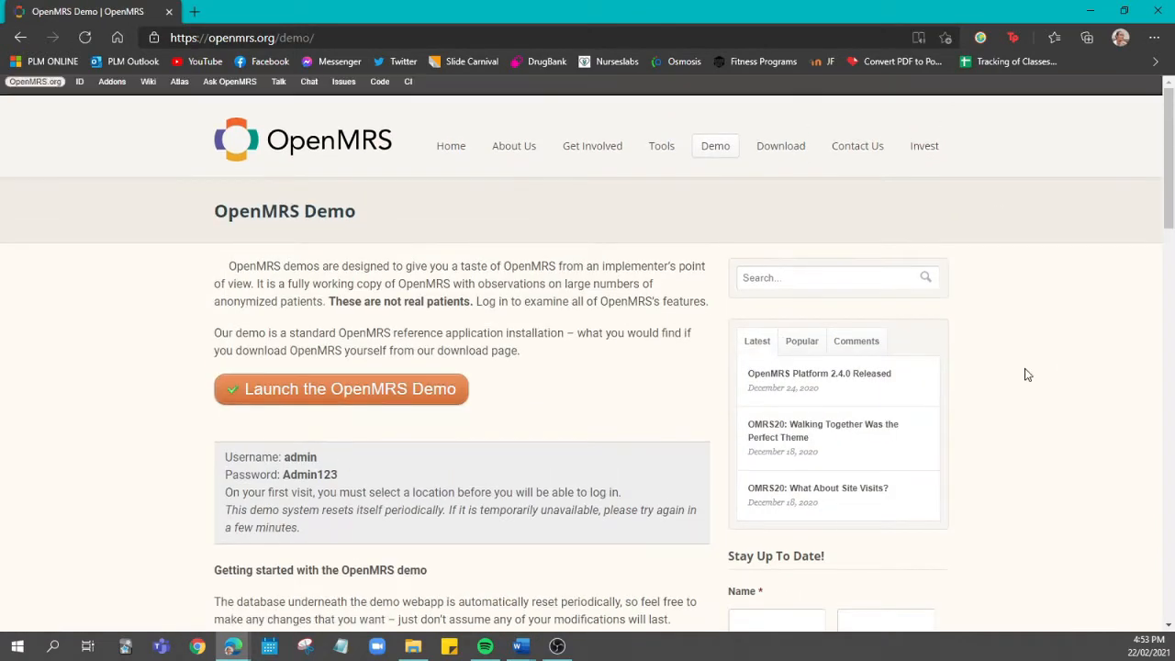
scroll(1027, 375, down, 4)
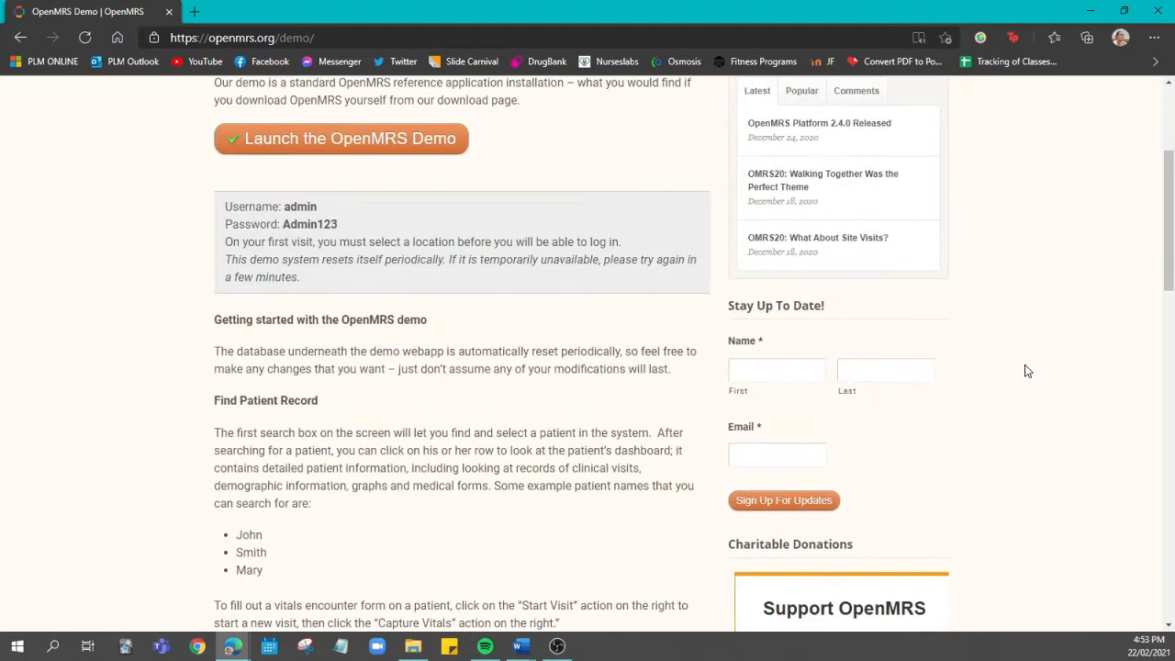
scroll(1028, 371, down, 5)
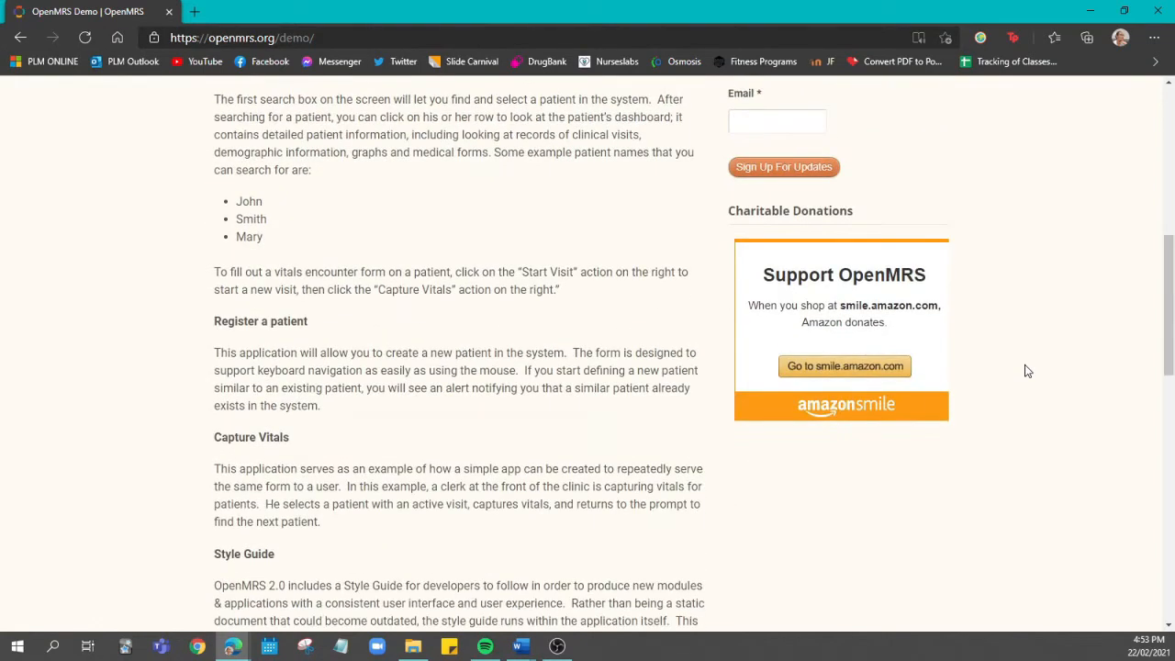
scroll(1027, 371, down, 5)
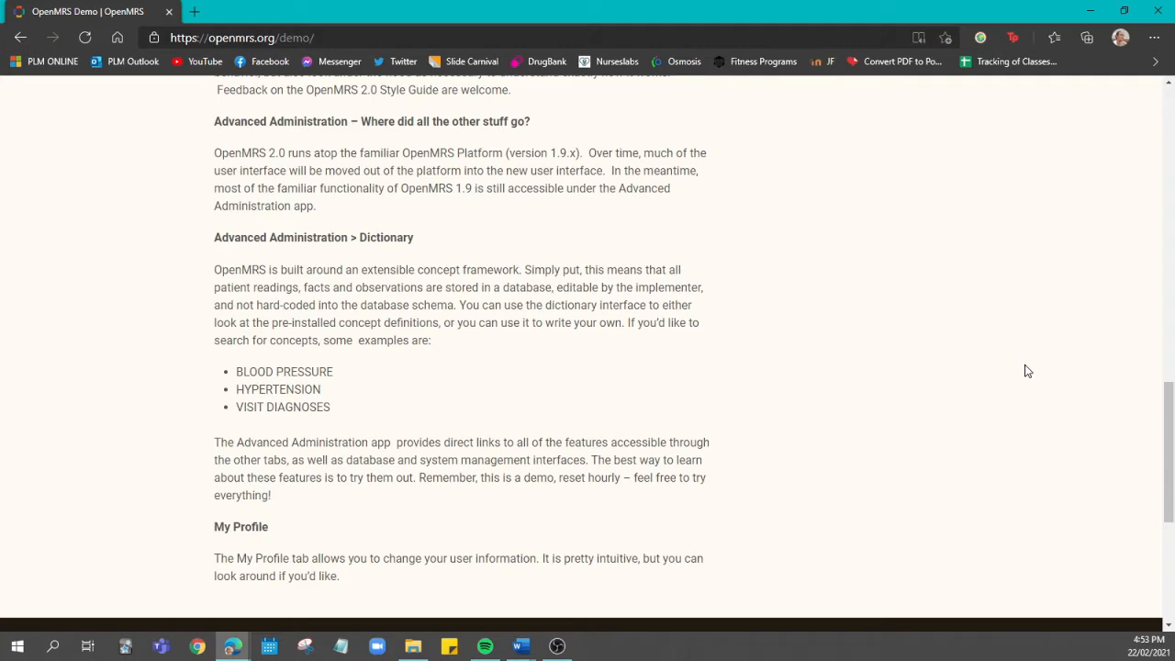
scroll(1027, 371, up, 8)
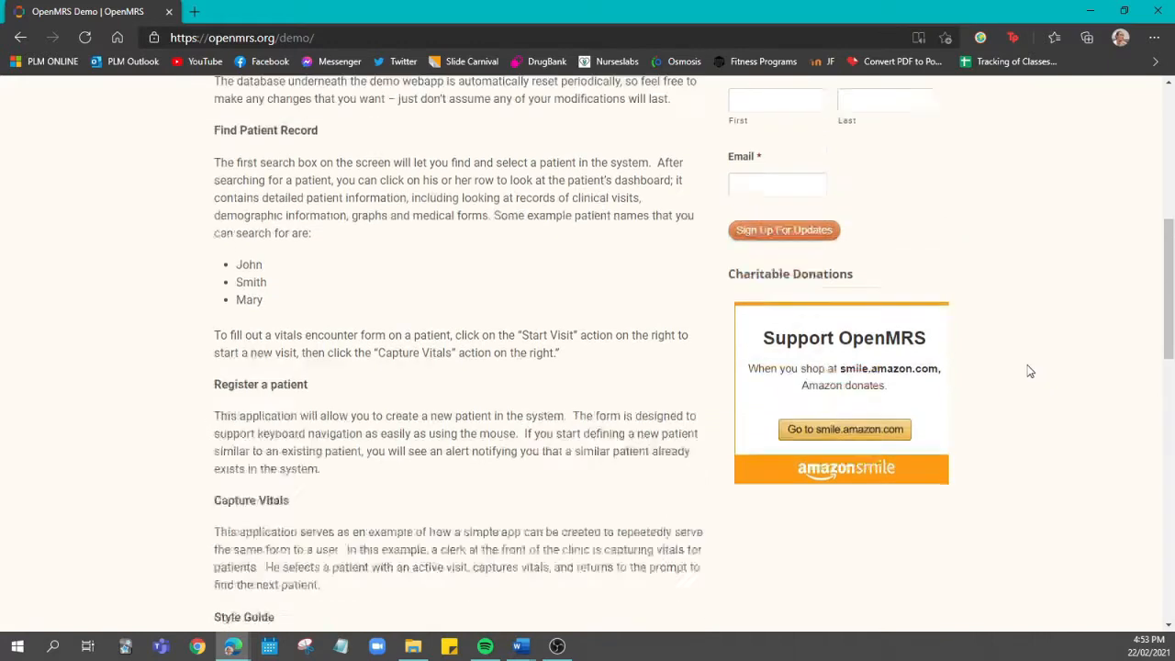
scroll(1030, 371, up, 6)
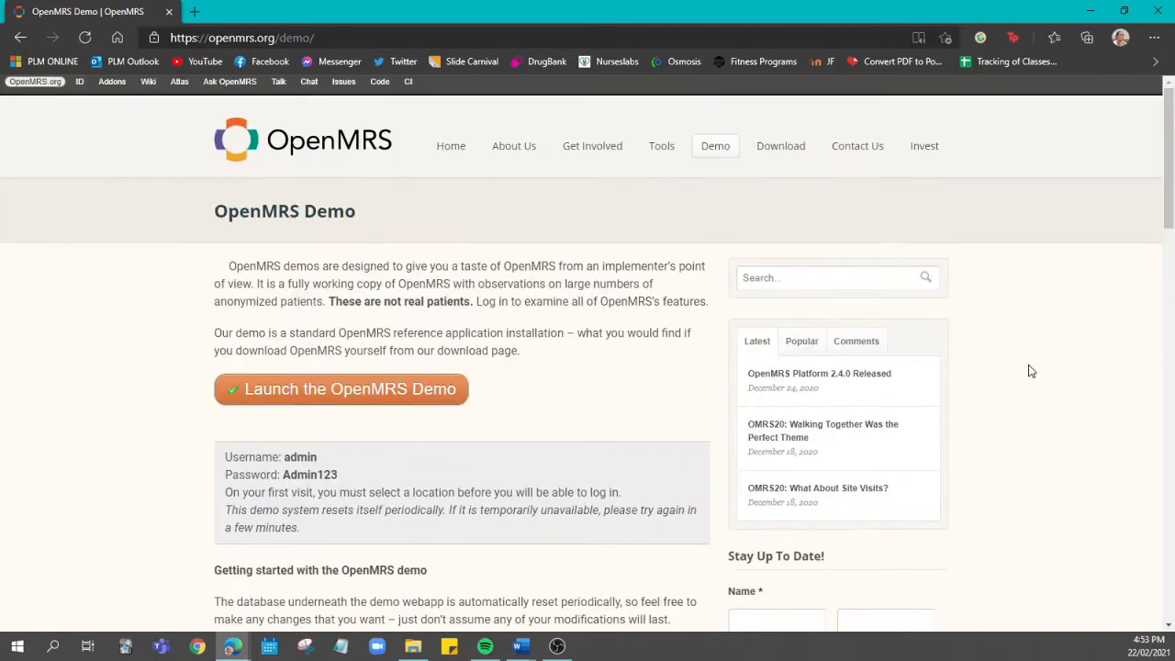
Launch the OpenMRS demo and log in as admin with the account password, using Inpatient Ward as the session location
click(444, 391)
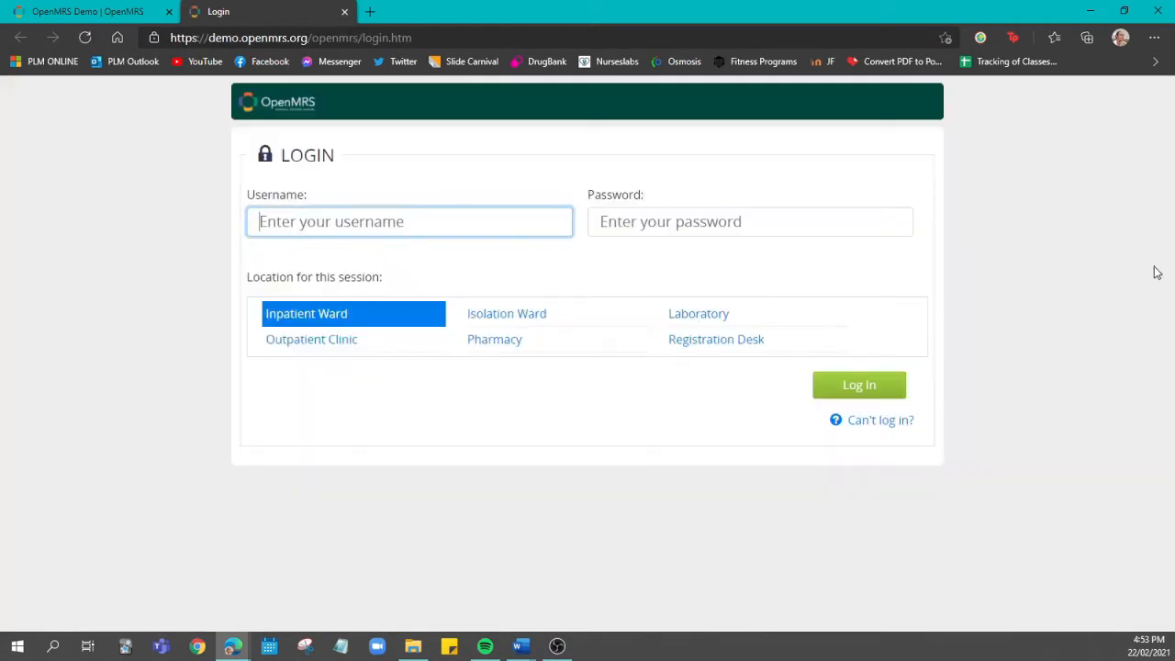
text(adm)
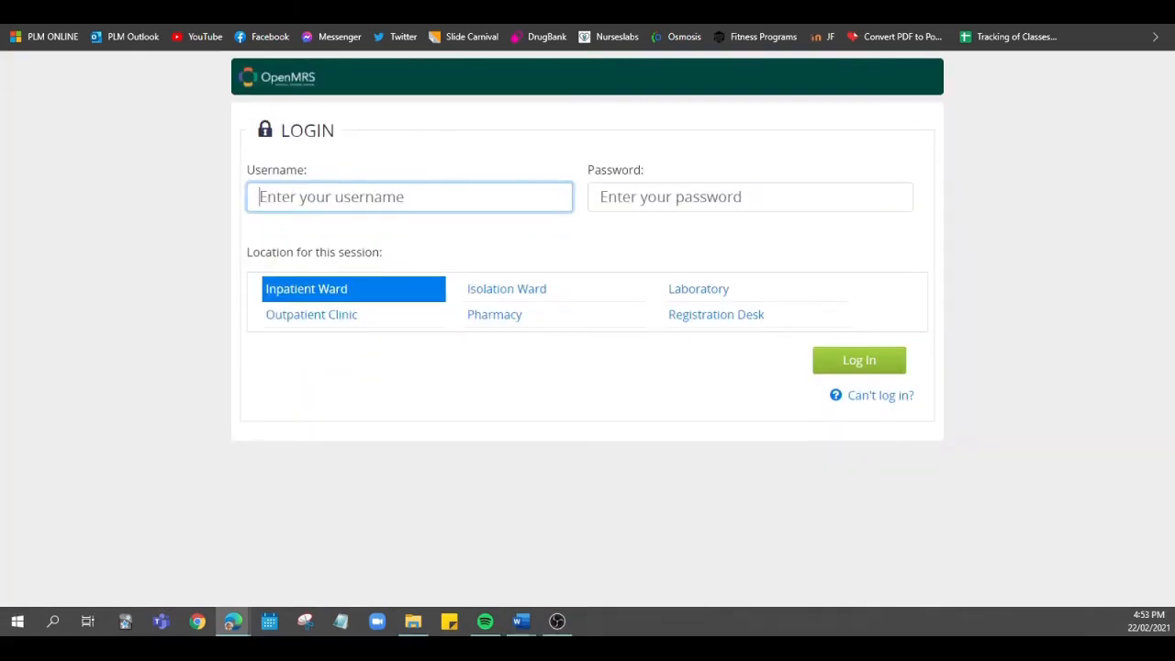
text(admin)
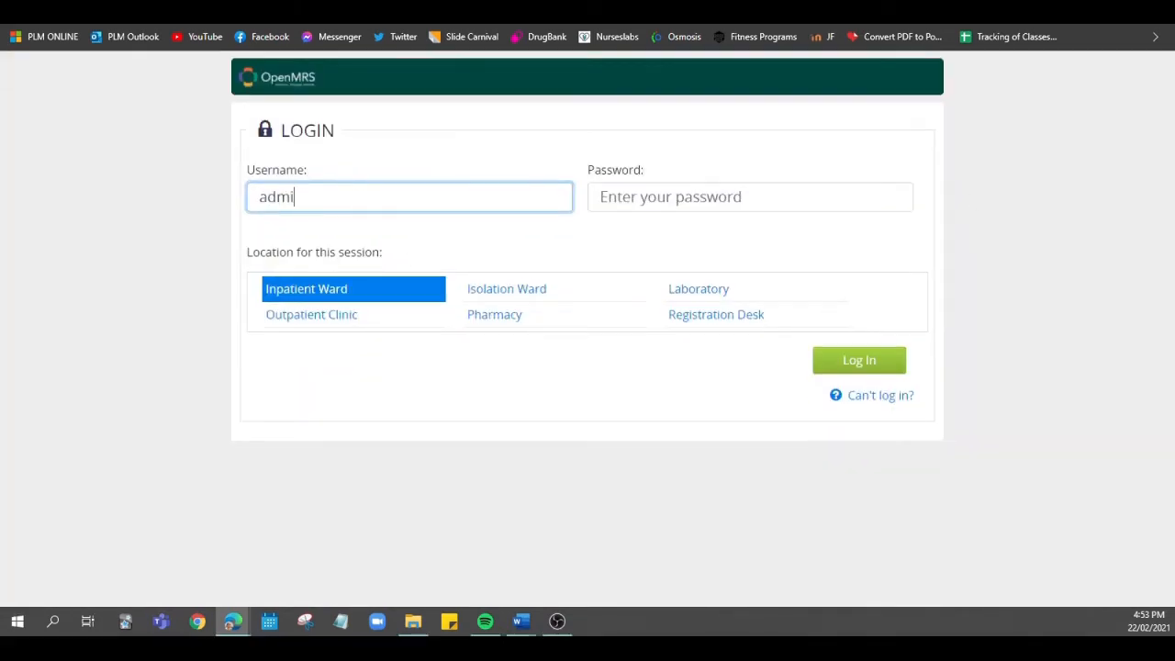
key(Tab)
text(Admin123)
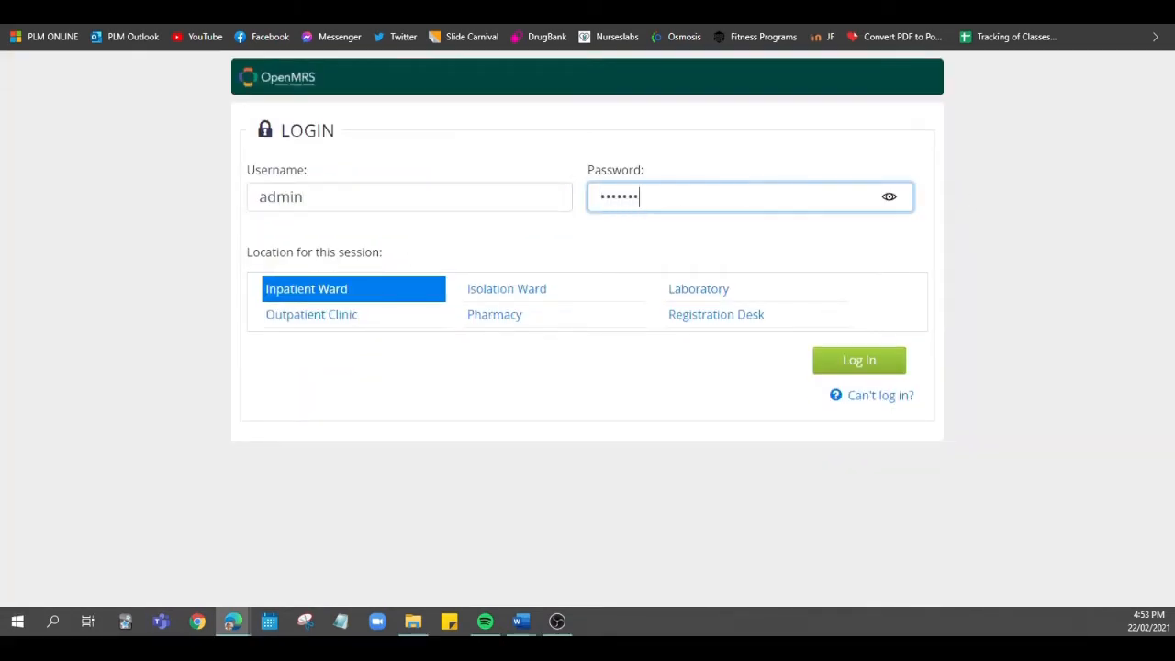
click(365, 292)
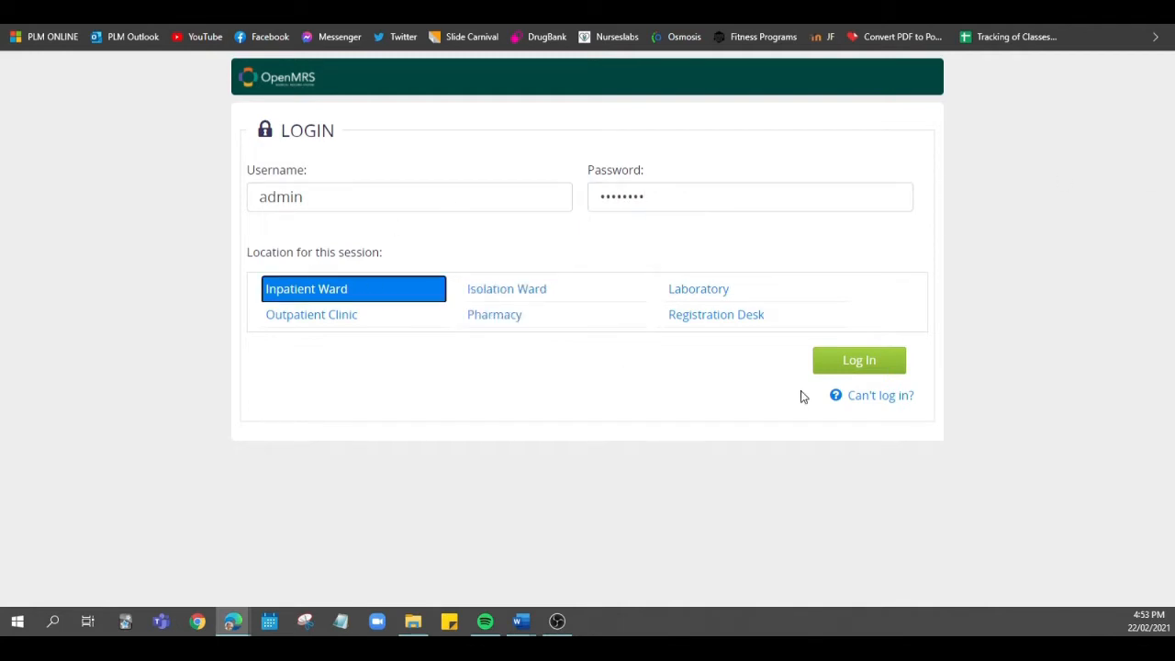
click(885, 360)
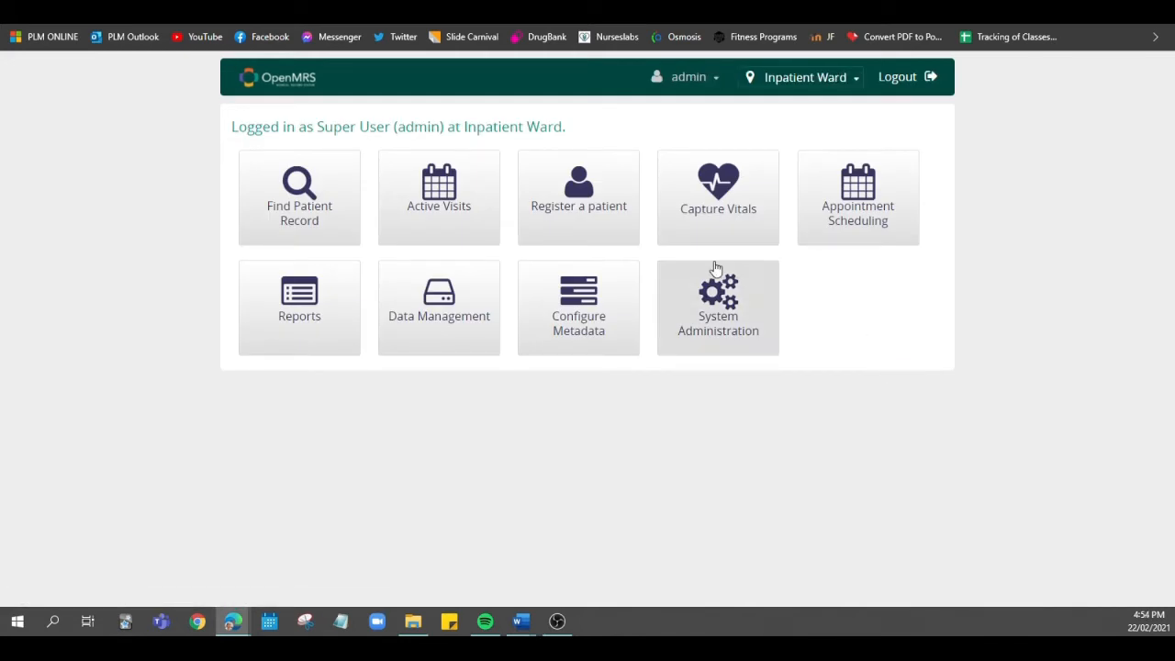
Start registering a new patient and enter the patient's given and family names, leaving the middle name blank
click(570, 233)
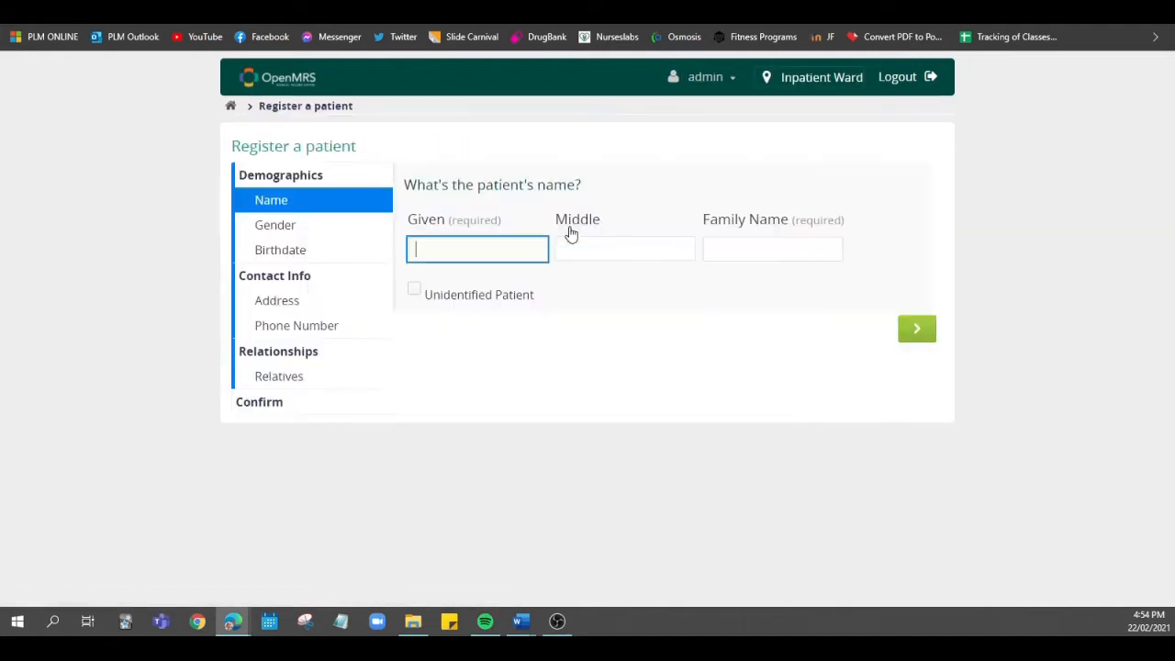
key(alt+Tab)
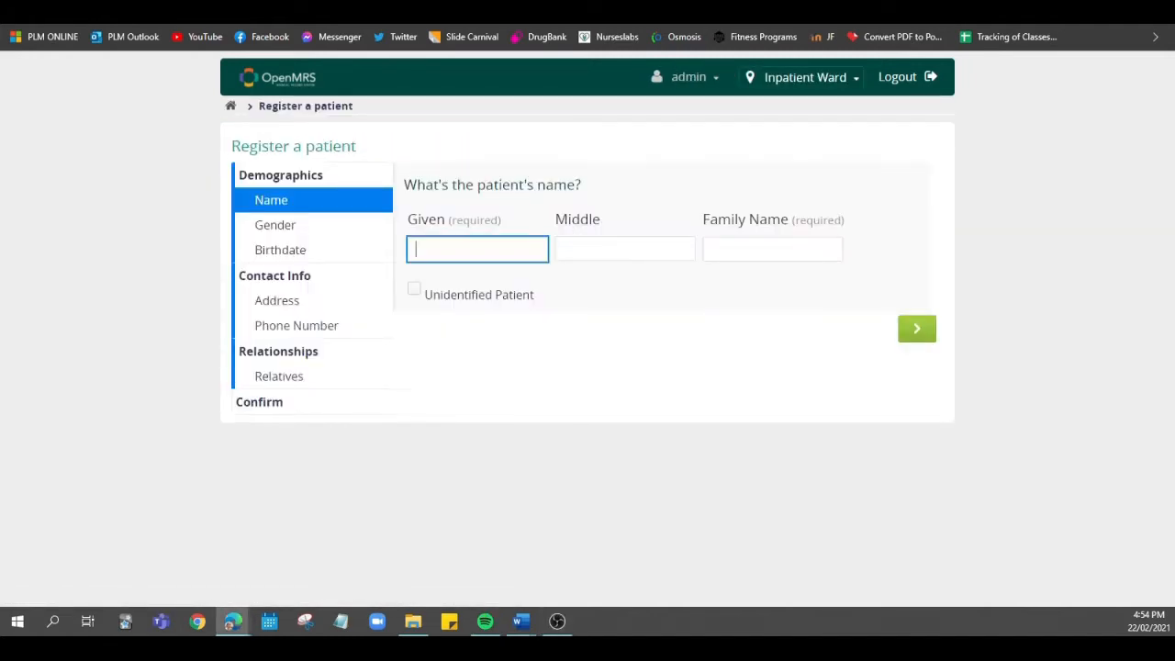
text(Lily)
key(Tab)
key(Tab)
text(Evans)
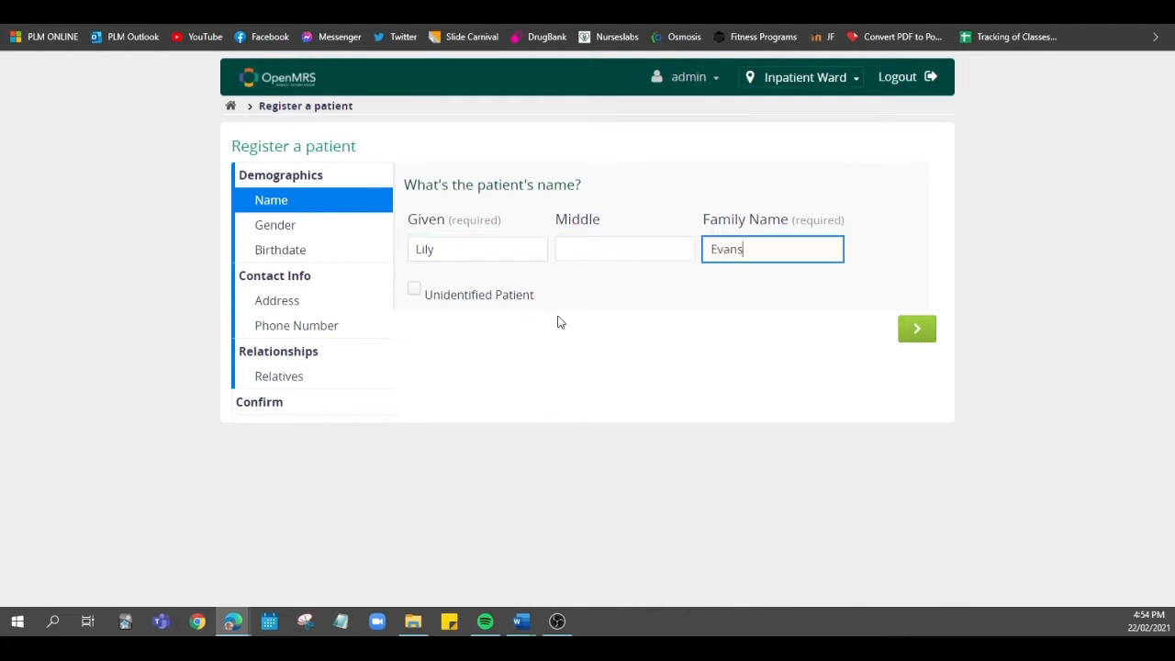
Set the patient's gender to Female and the estimated age to 21 years
click(292, 224)
click(446, 234)
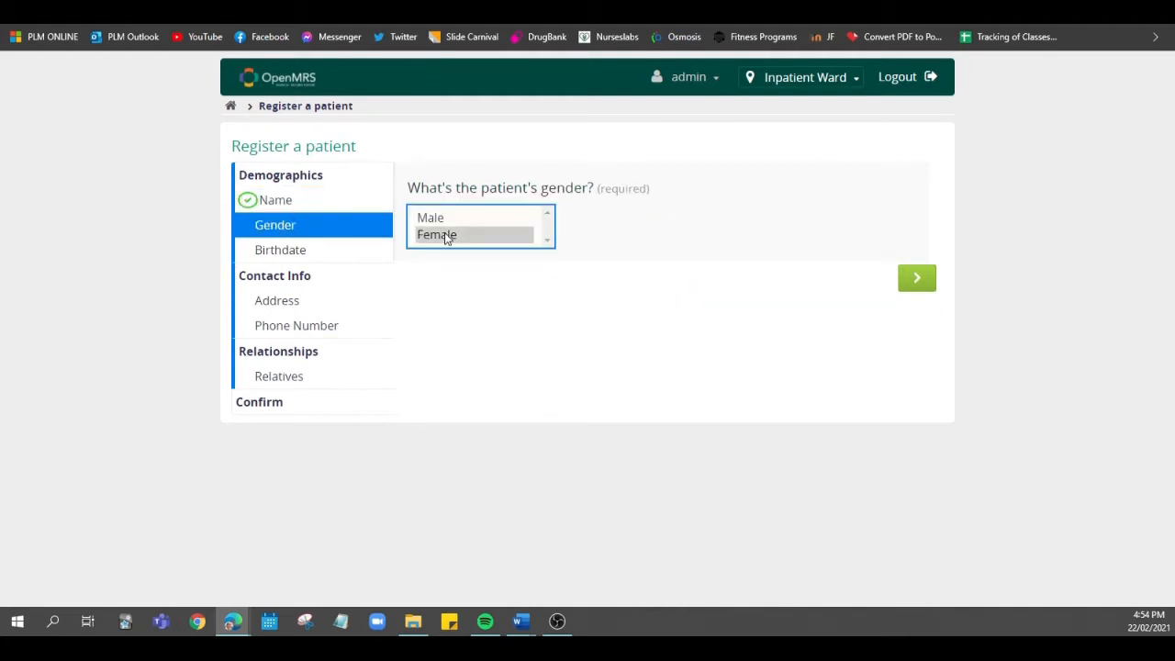
click(310, 249)
click(459, 367)
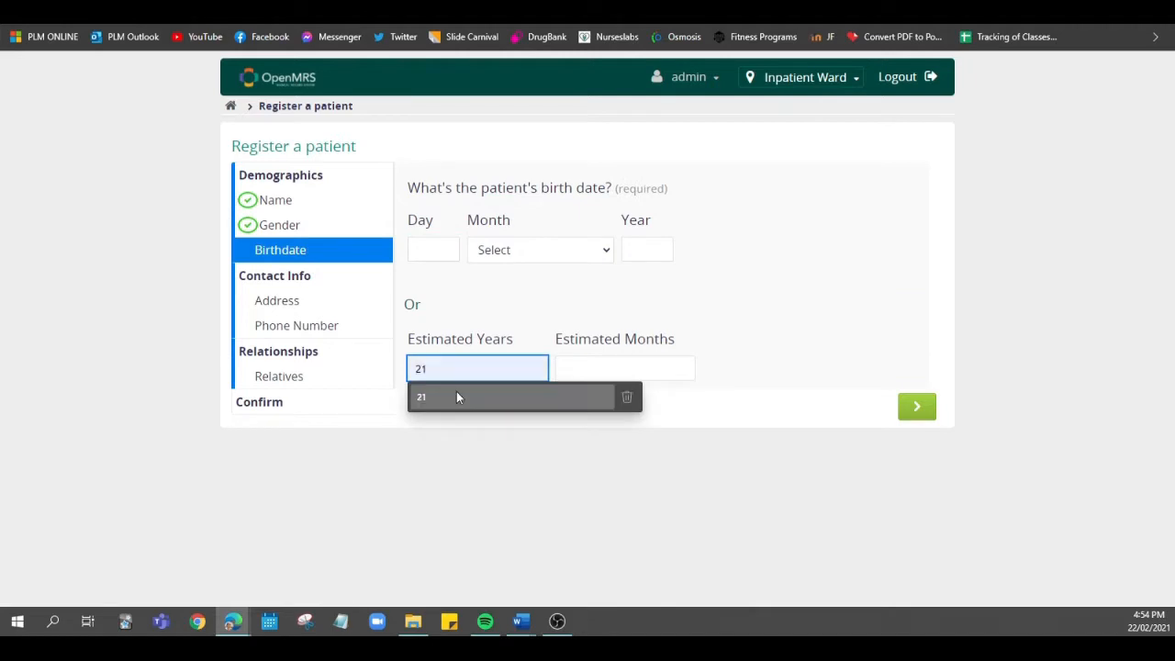
click(450, 407)
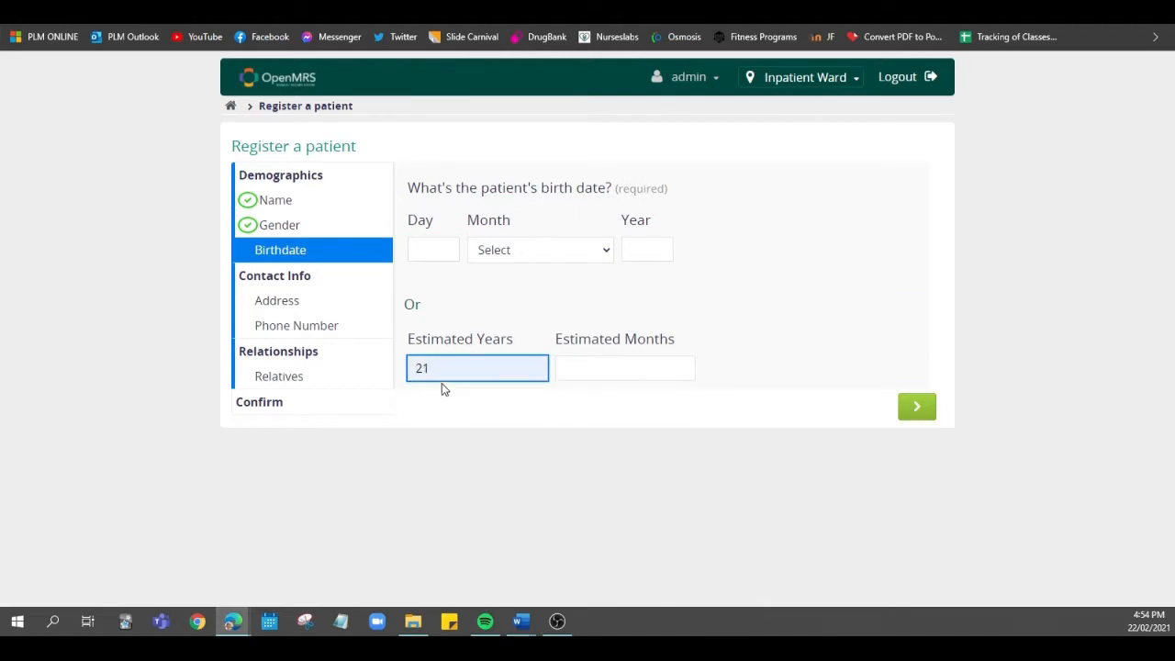
Fill in the patient's street address, city, state or province and country from the saved address suggestion that includes a street
click(336, 304)
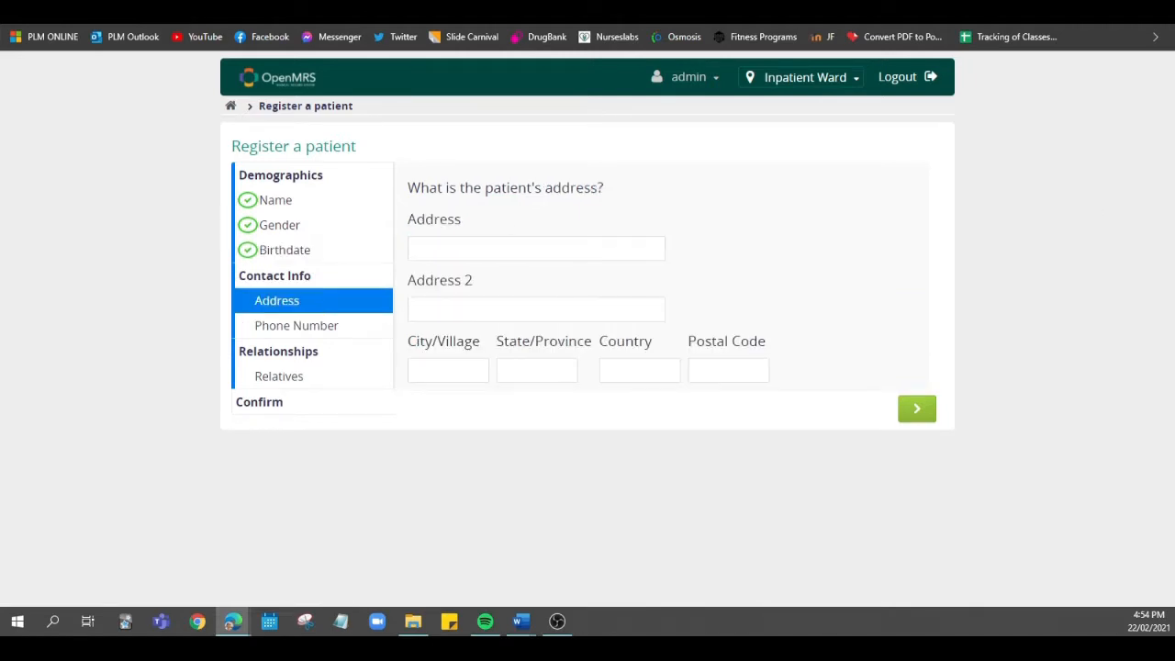
key(alt+Tab)
click(657, 257)
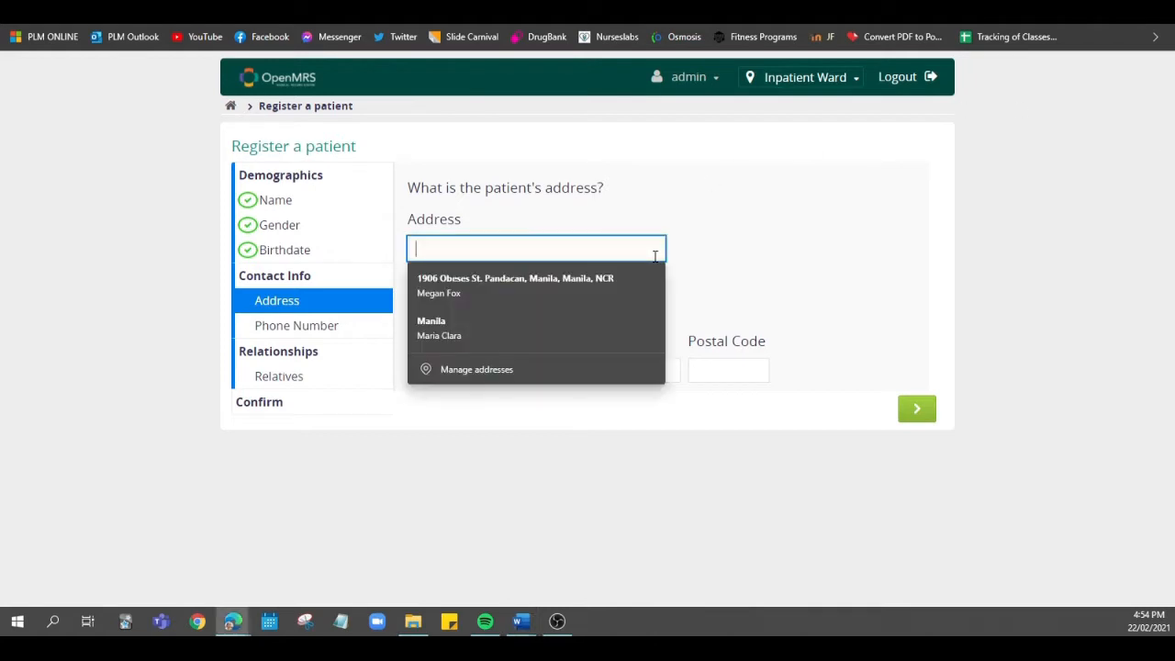
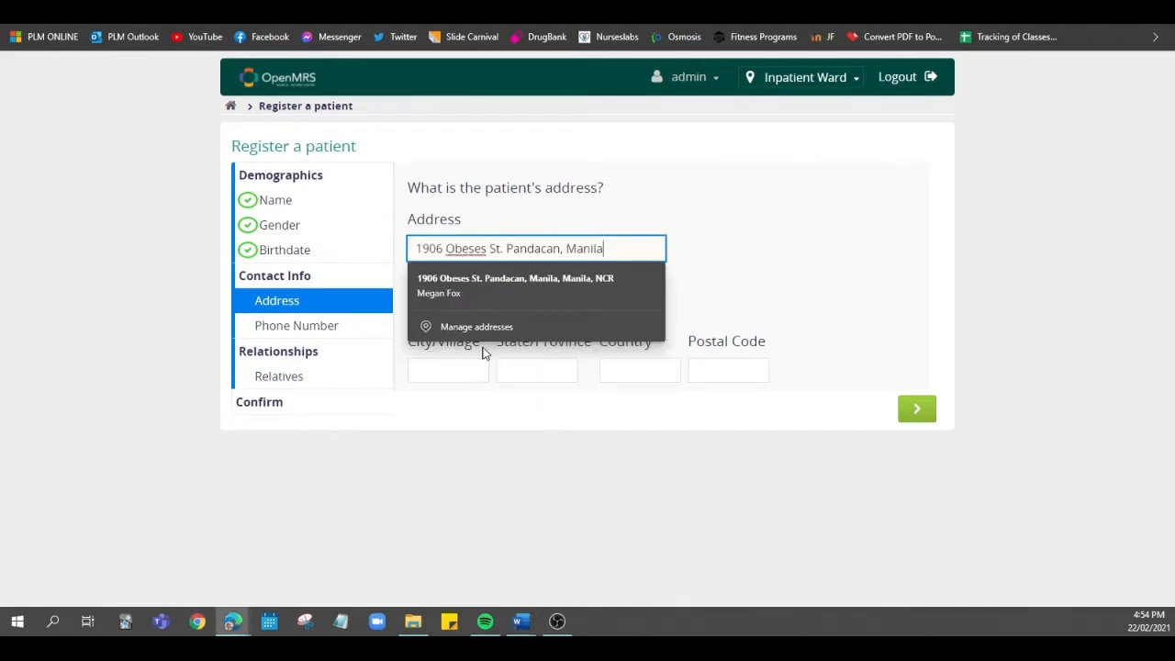
click(515, 286)
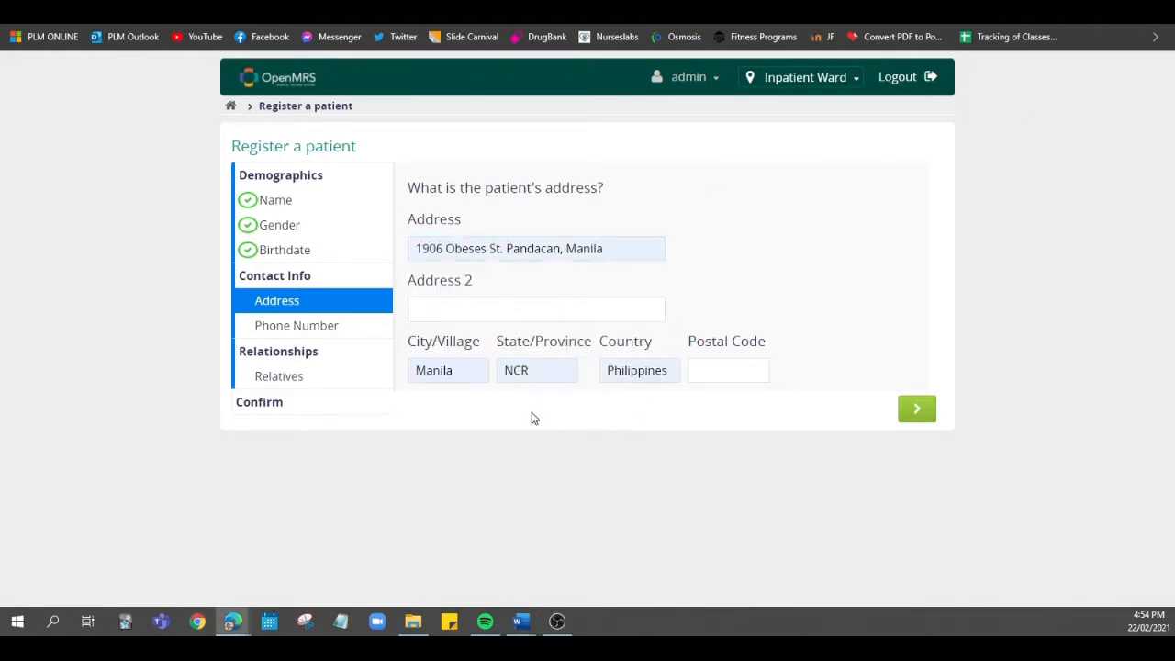
Enter the patient's phone number in the contact information
click(265, 326)
key(alt+Tab)
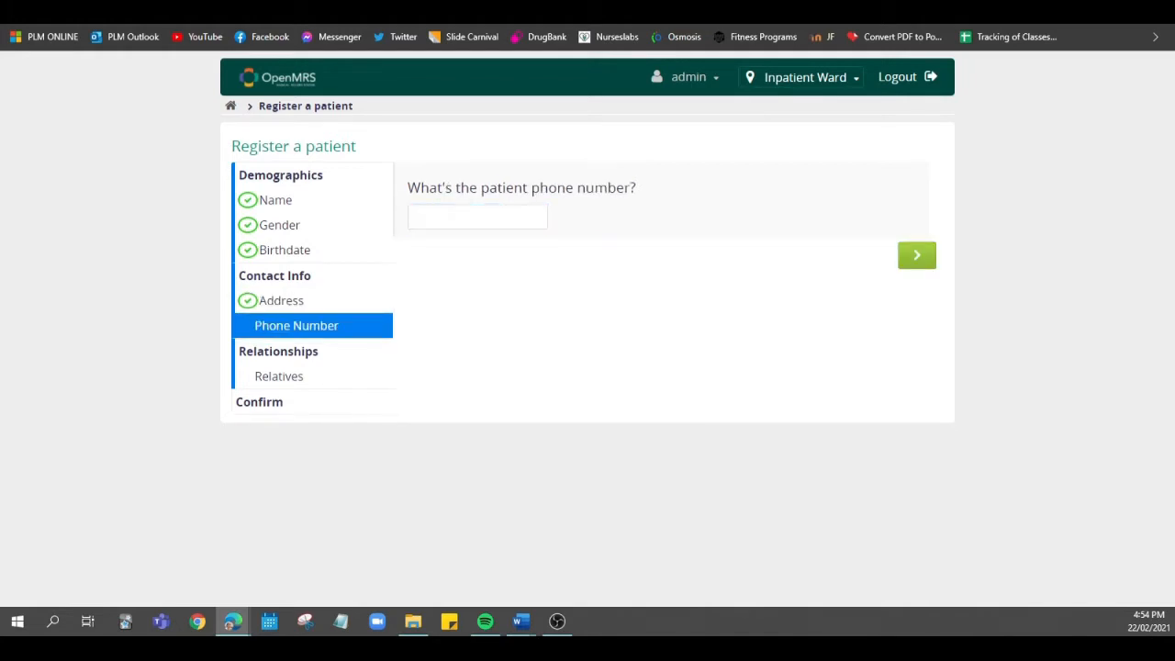
click(490, 218)
key(ctrl+v)
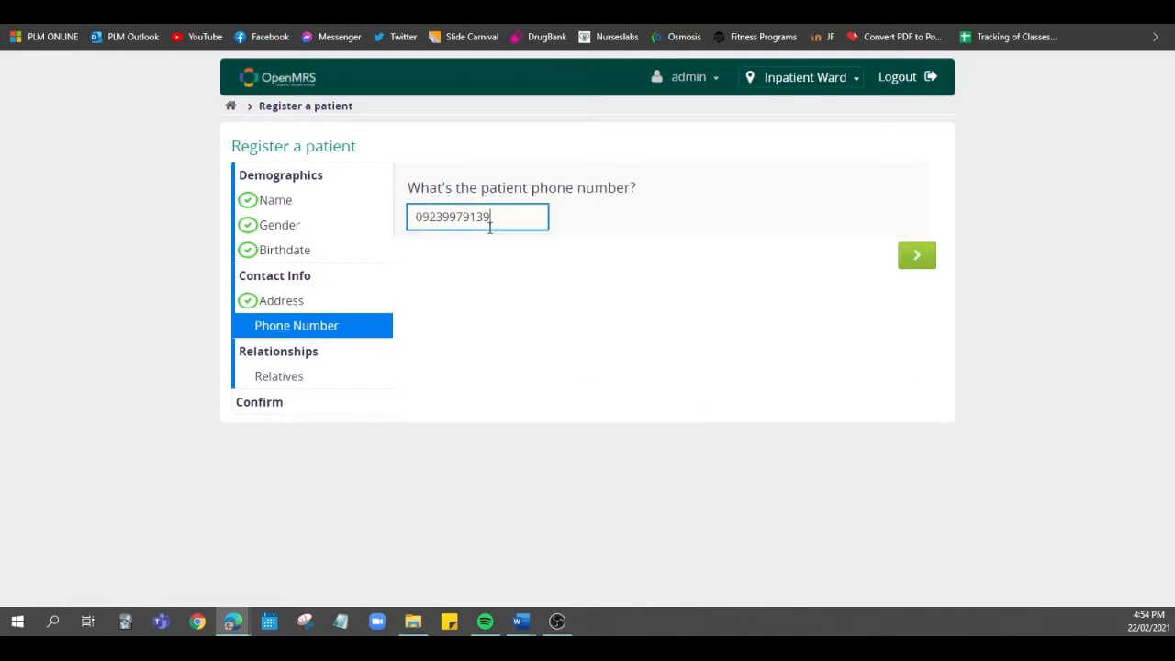
Pass through the relatives section without adding any relative and confirm the patient registration
drag(304, 409, 294, 383)
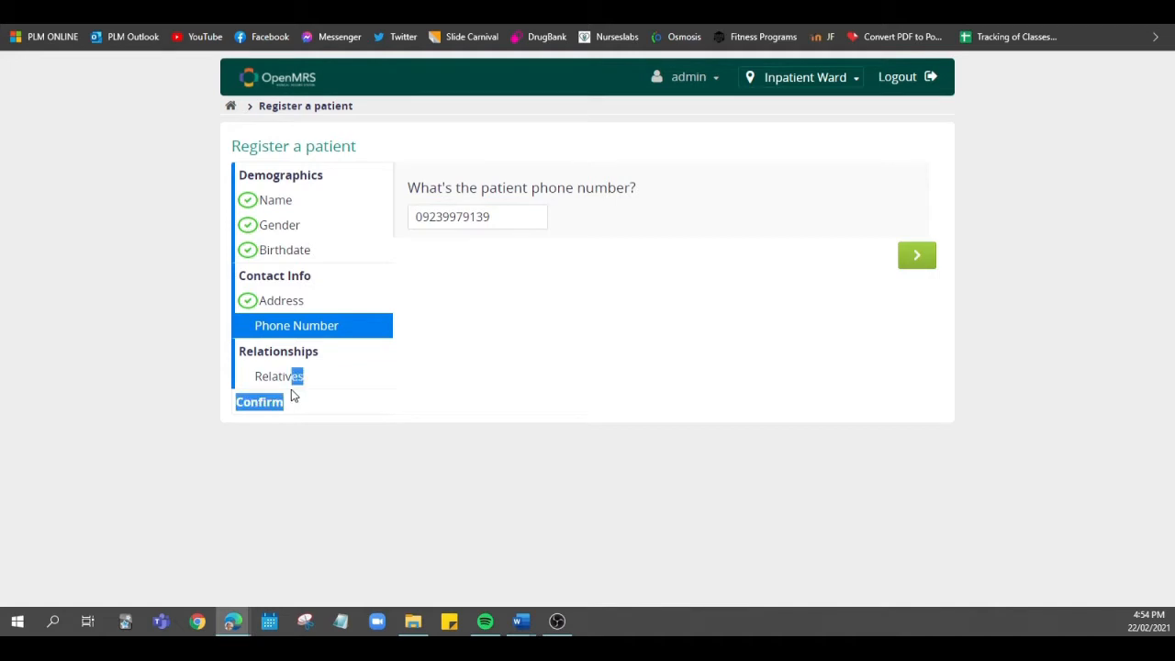
click(294, 378)
click(278, 404)
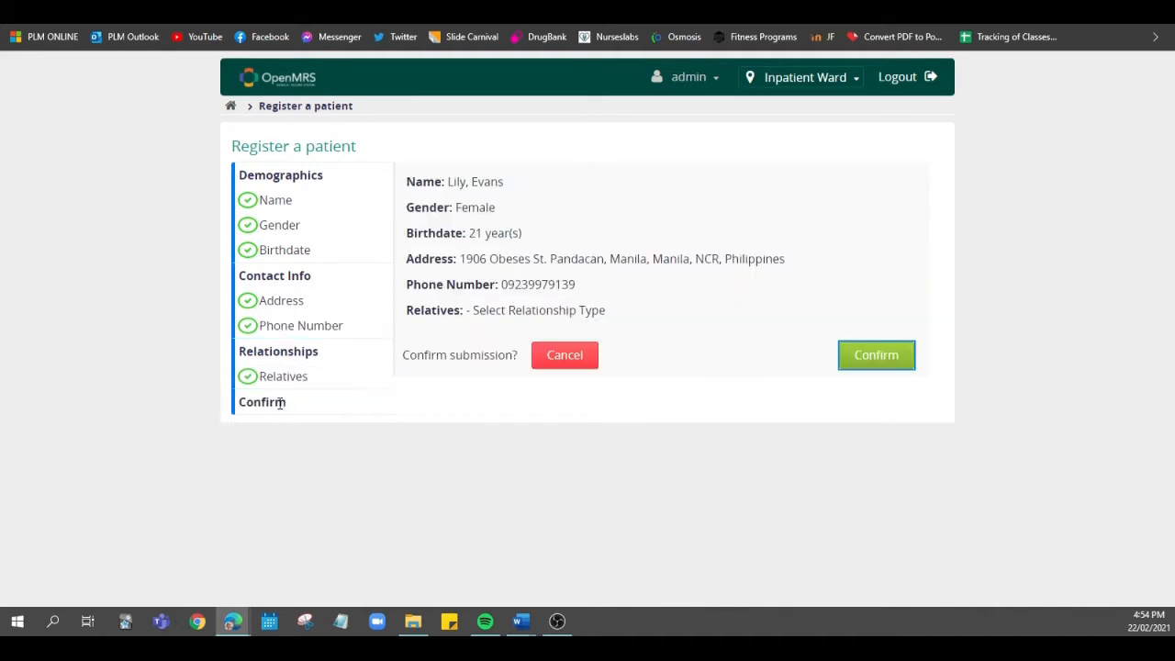
click(901, 365)
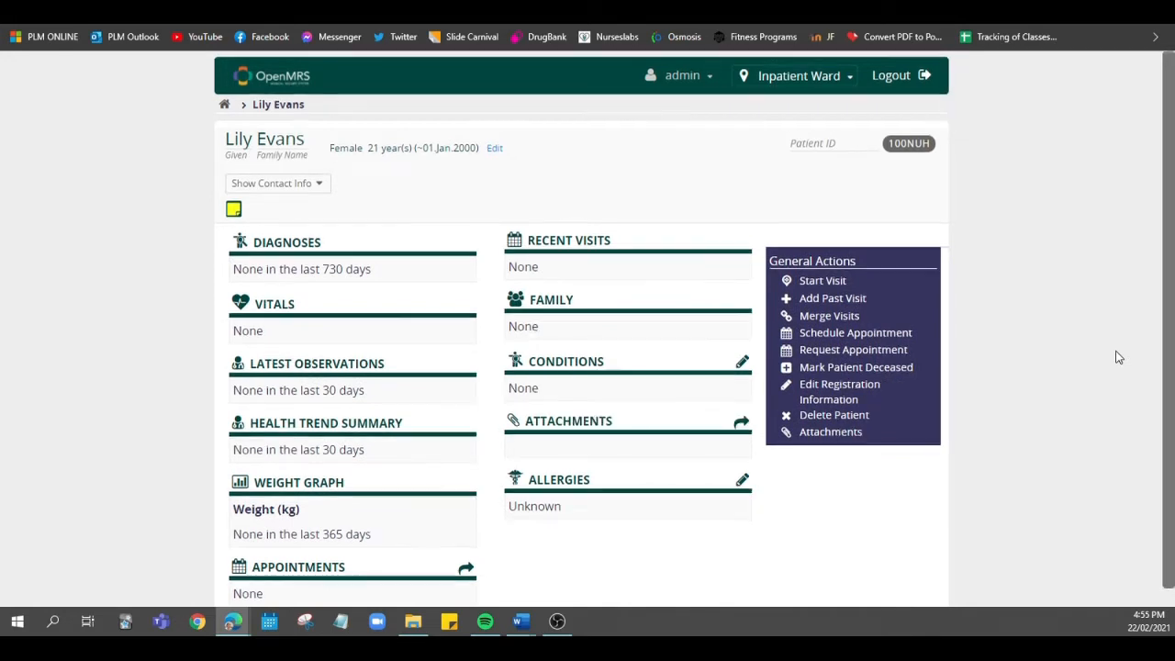
Start a visit for the newly registered patient and check the patient's appointments before returning to the visits
scroll(1118, 357, down, 1)
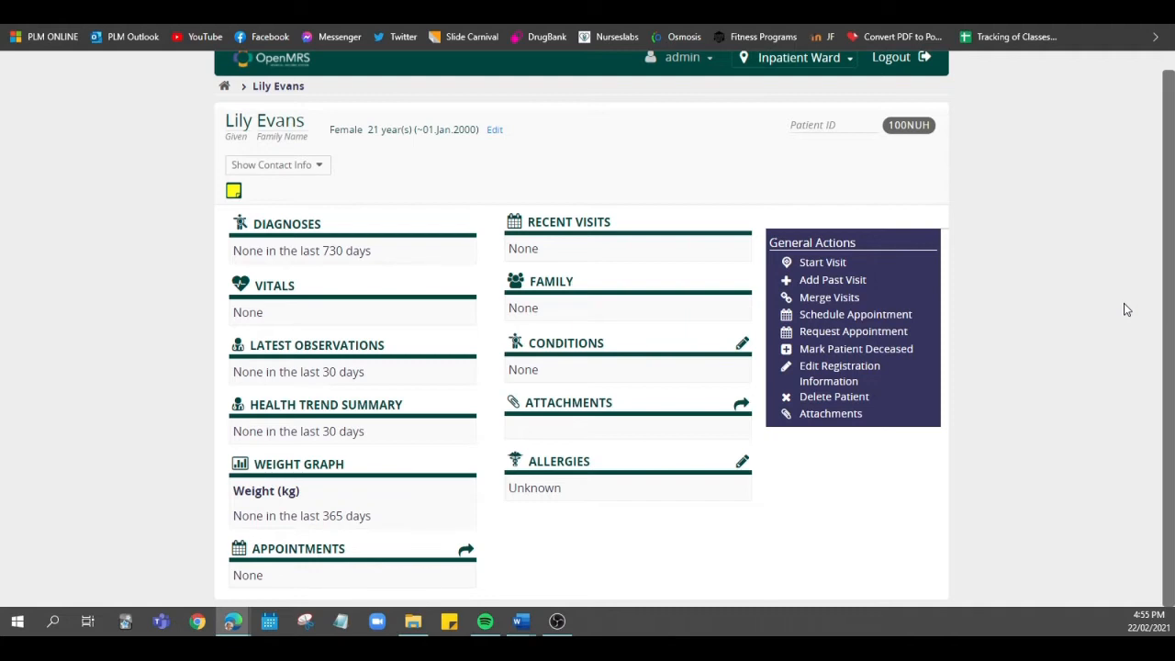
click(827, 263)
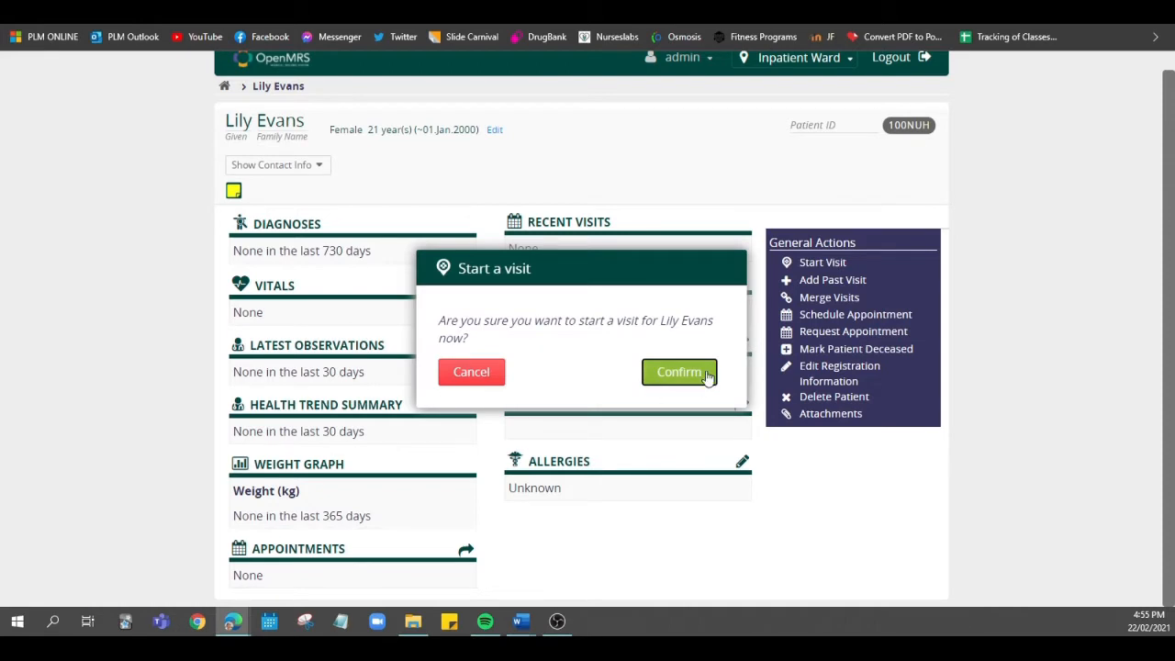
click(680, 372)
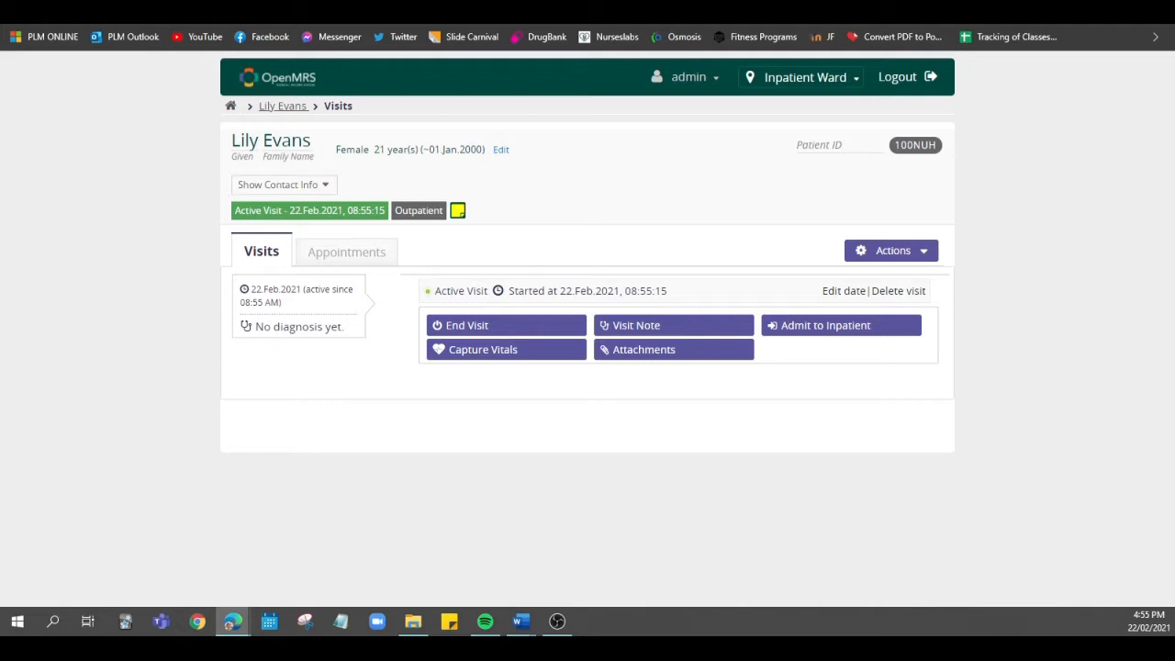
click(329, 257)
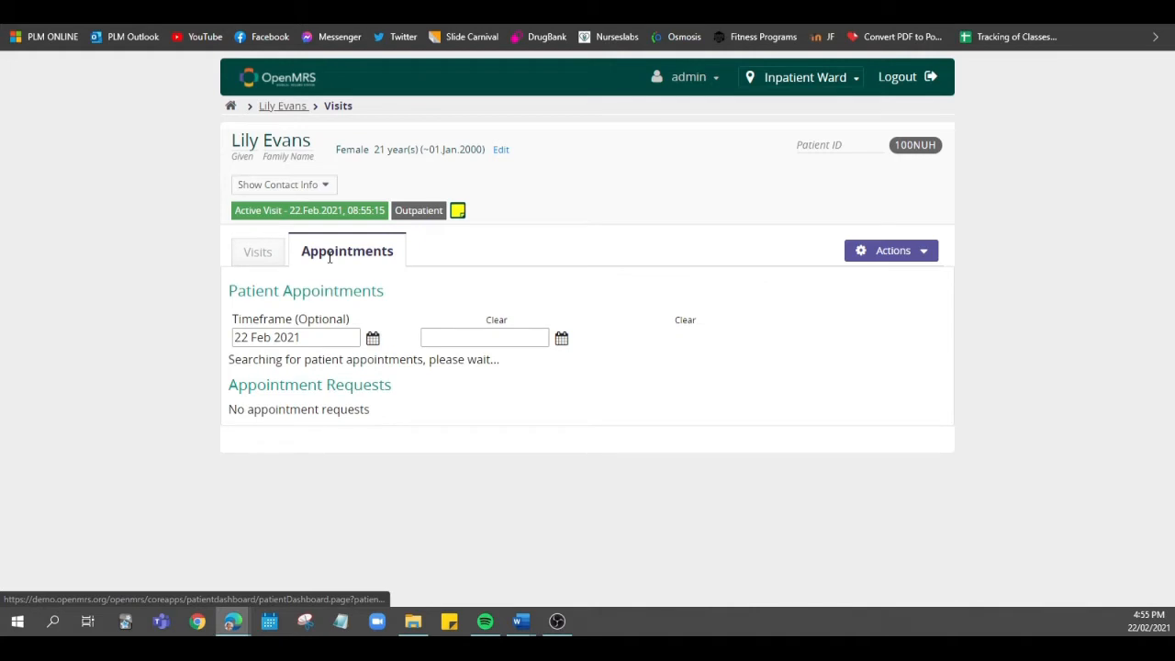
click(253, 254)
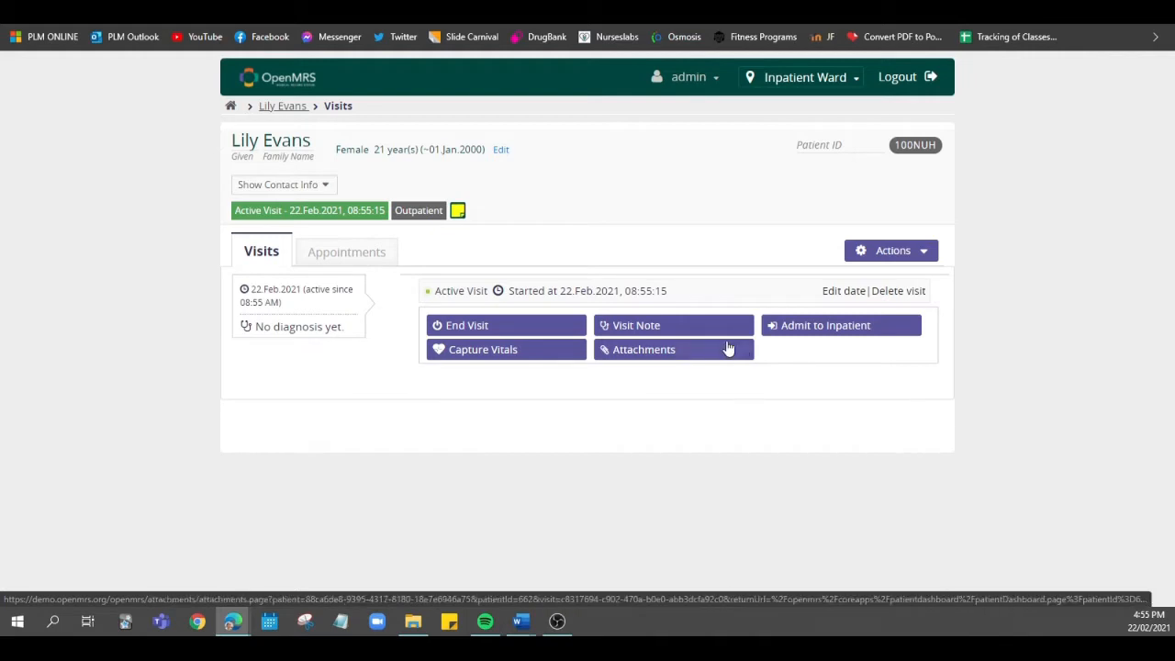
Open a visit note for the active visit and add non-coded Constipation as the primary diagnosis
click(627, 336)
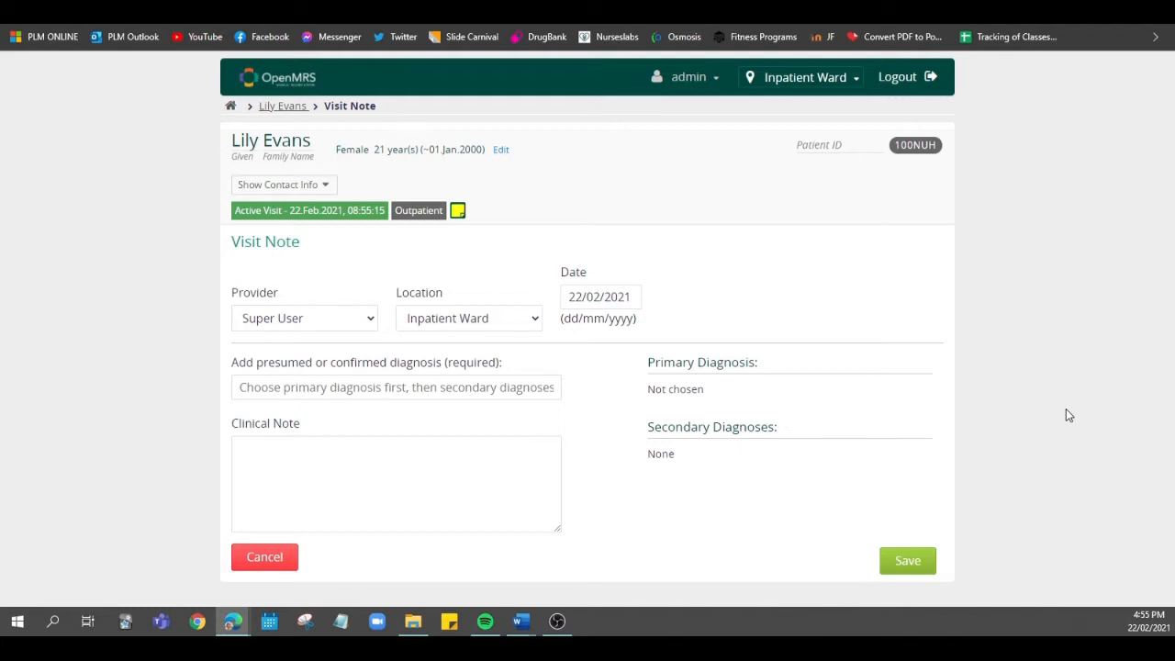
click(418, 389)
text(Consp)
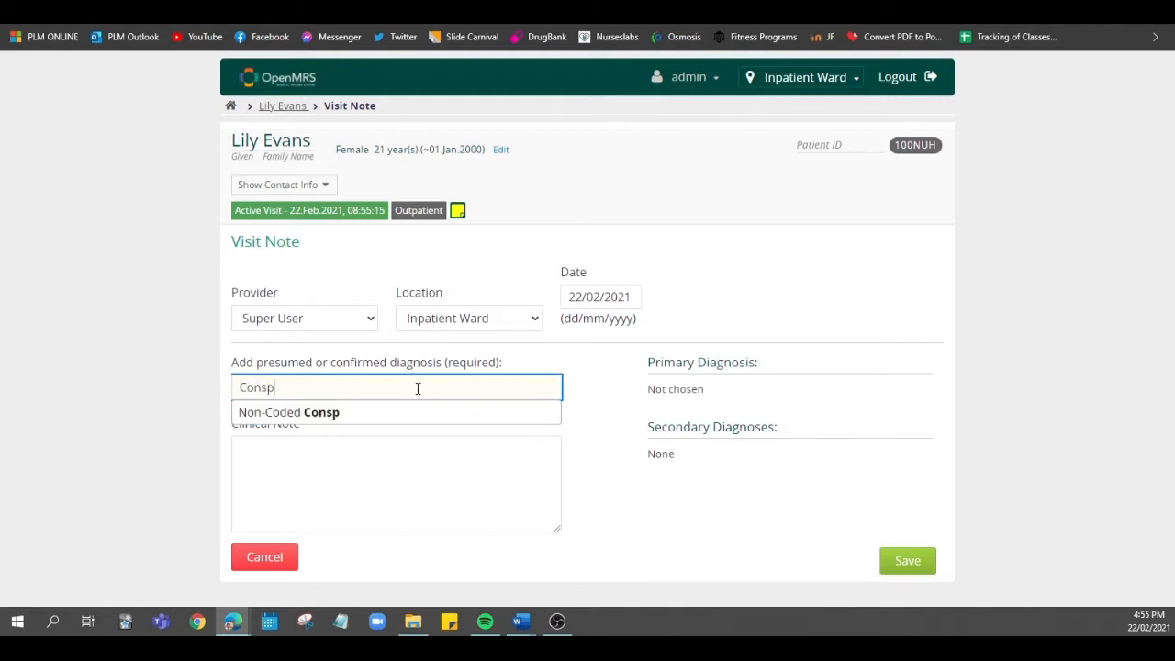
key(BackSpace)
text(tipation)
click(409, 414)
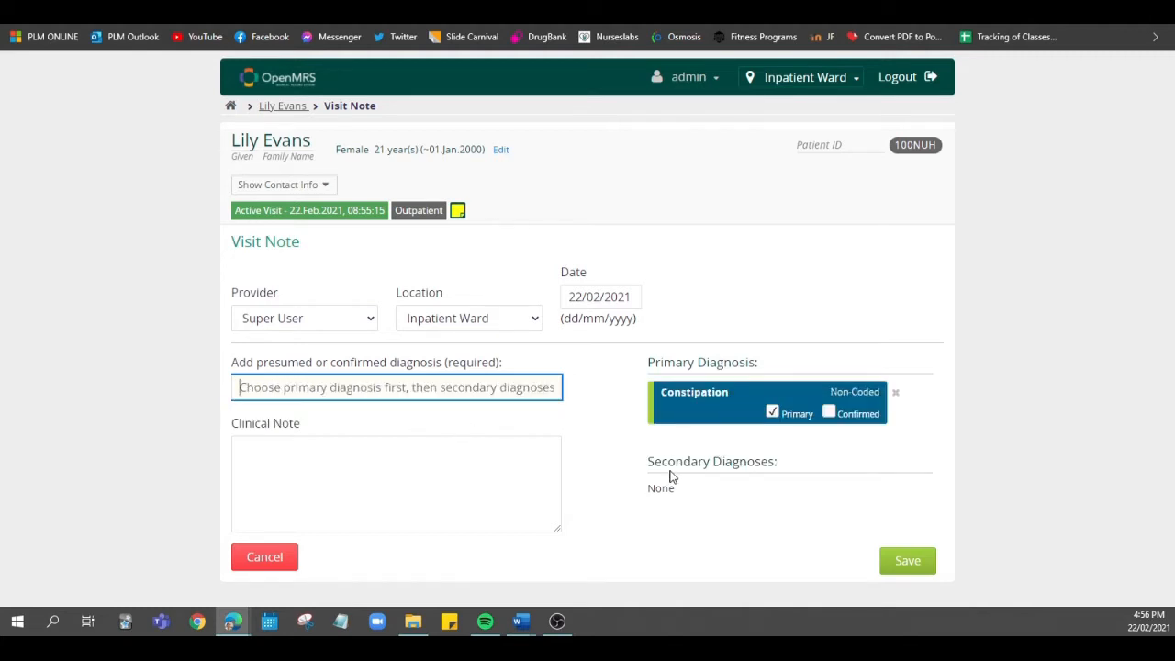
Add non-coded Episiotomy and non-coded Childbirth as secondary diagnoses in the visit note
click(410, 387)
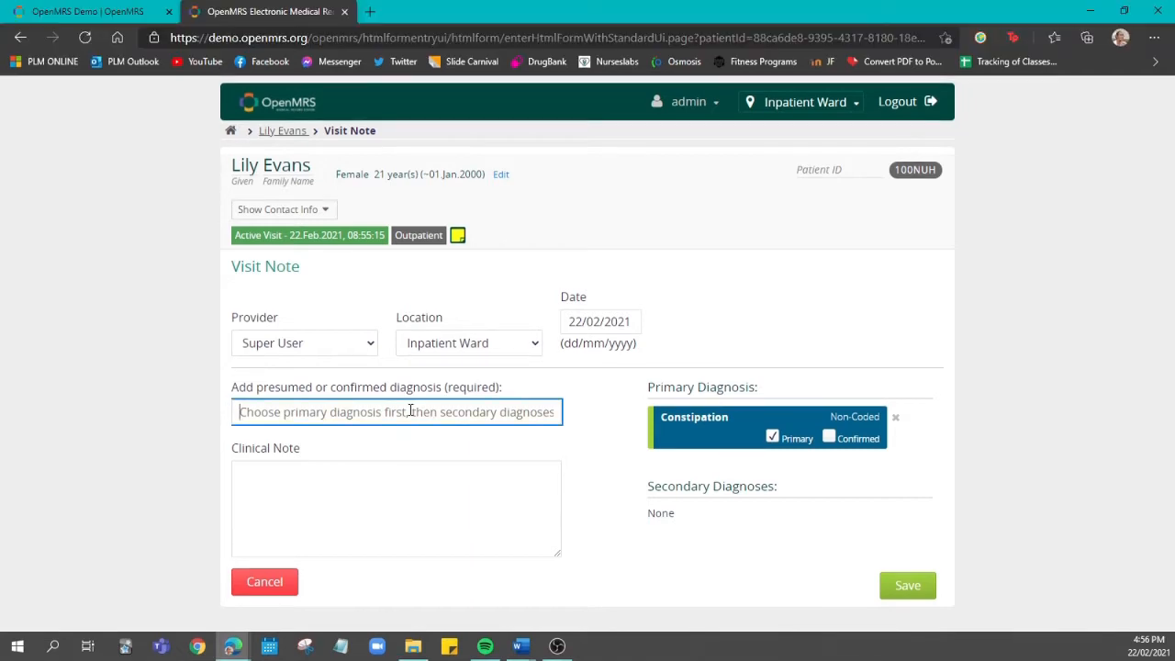
text(Episio)
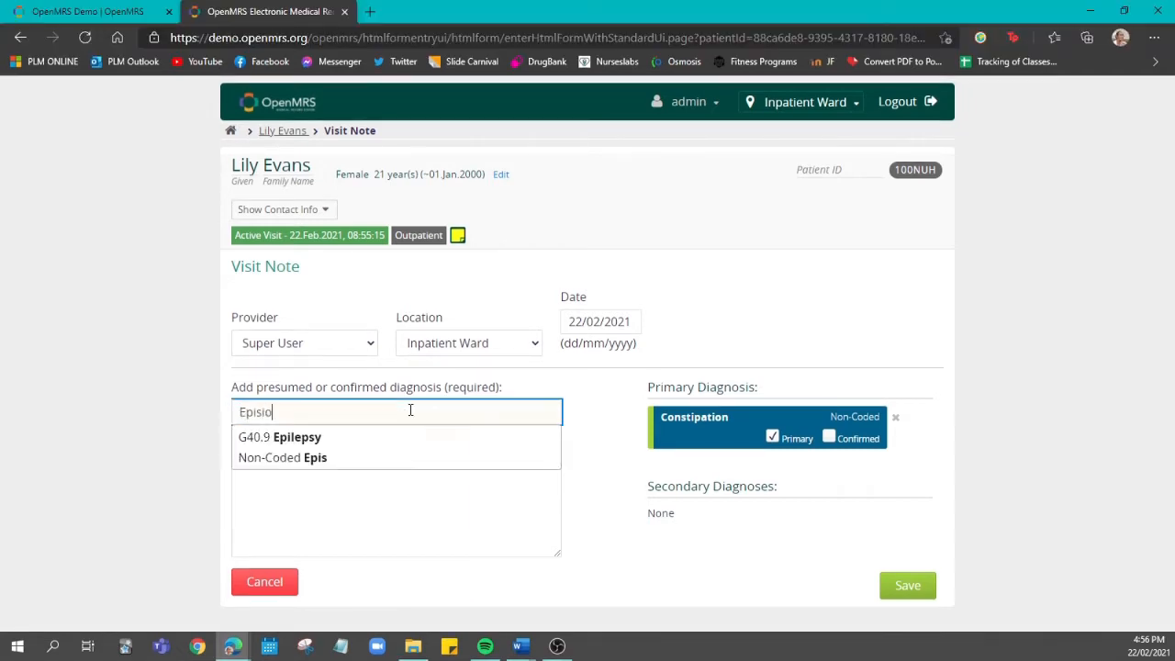
text(tomy)
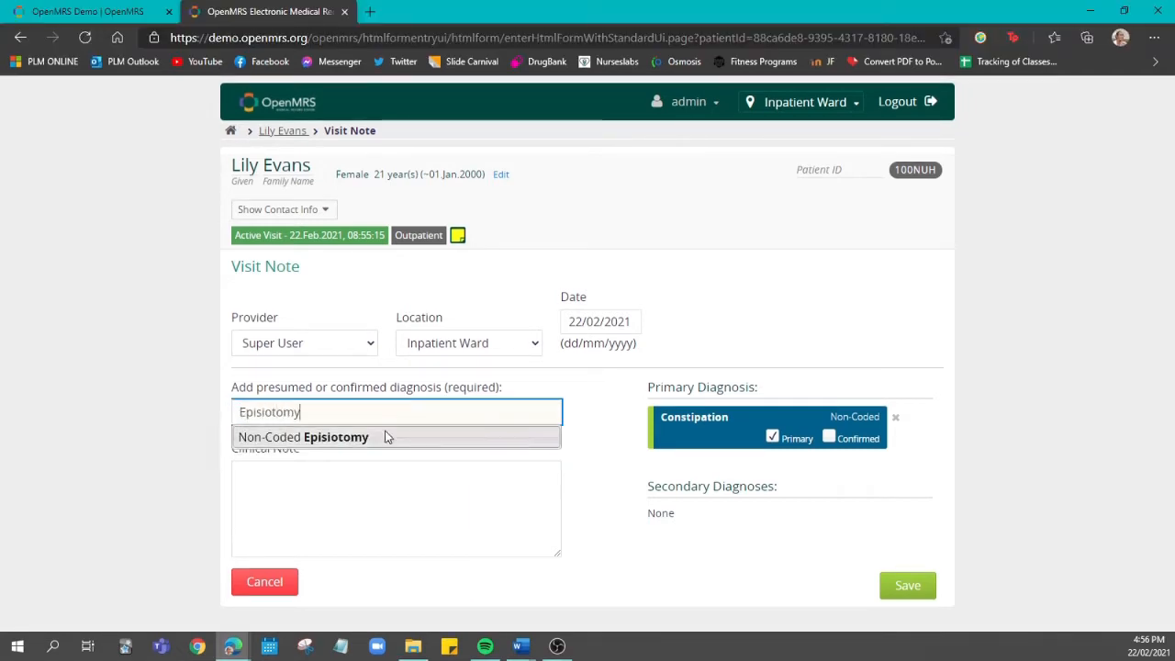
click(386, 437)
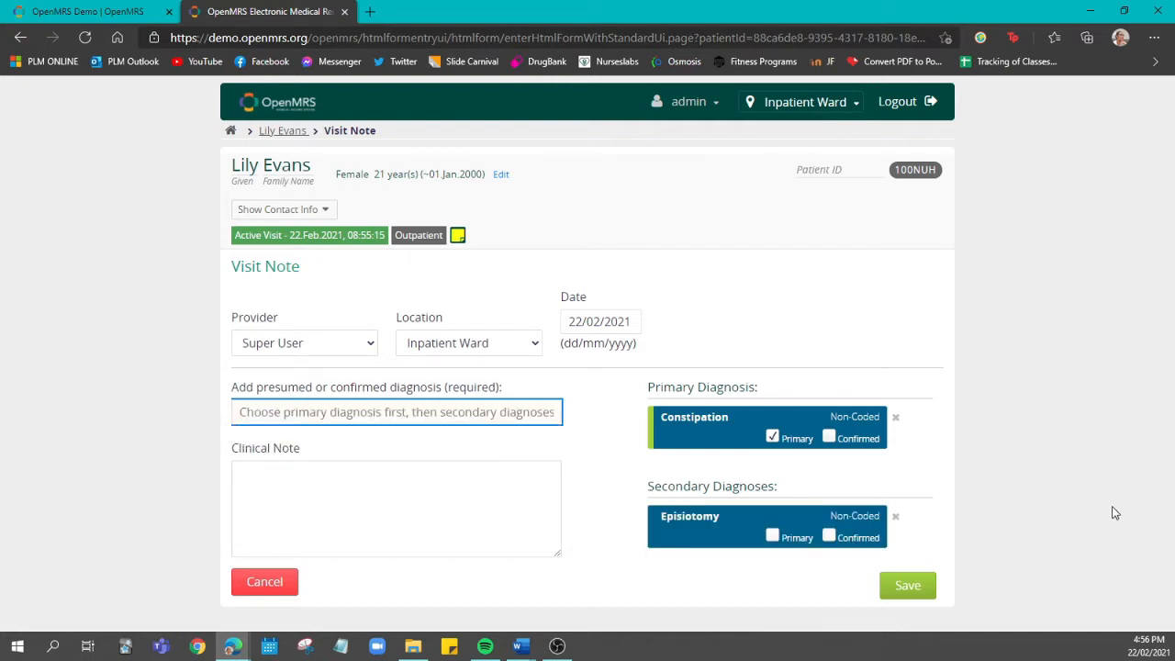
text(Childbirth)
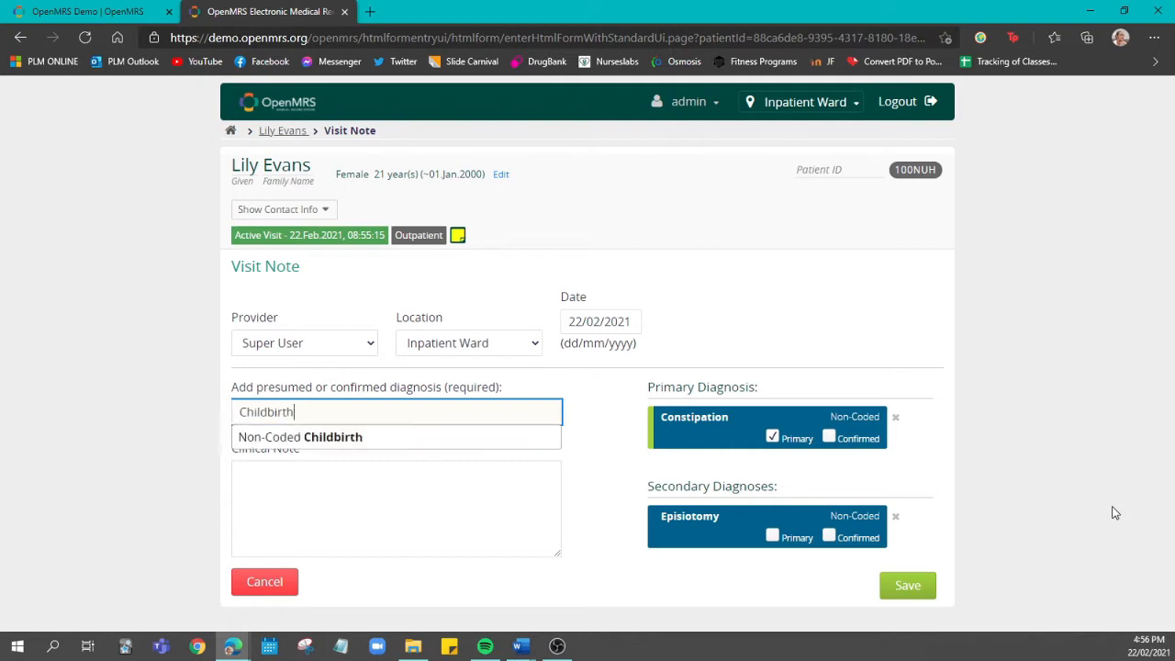
click(425, 436)
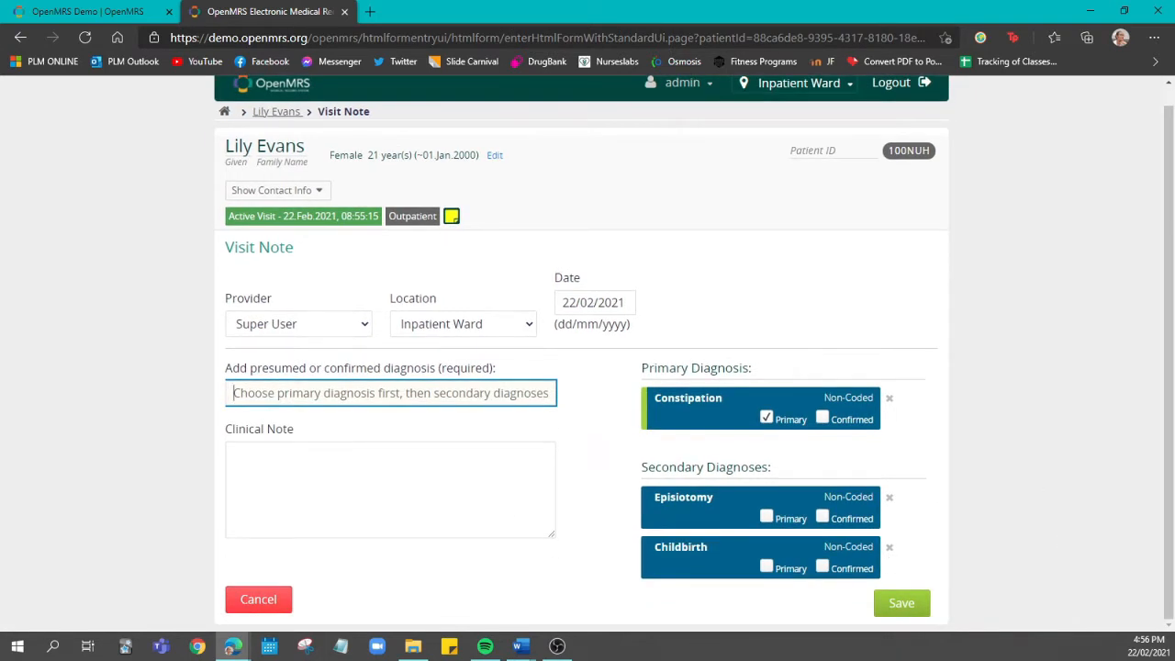
Paste the prepared nursing care notes into the visit note's Clinical Note
key(alt+Tab)
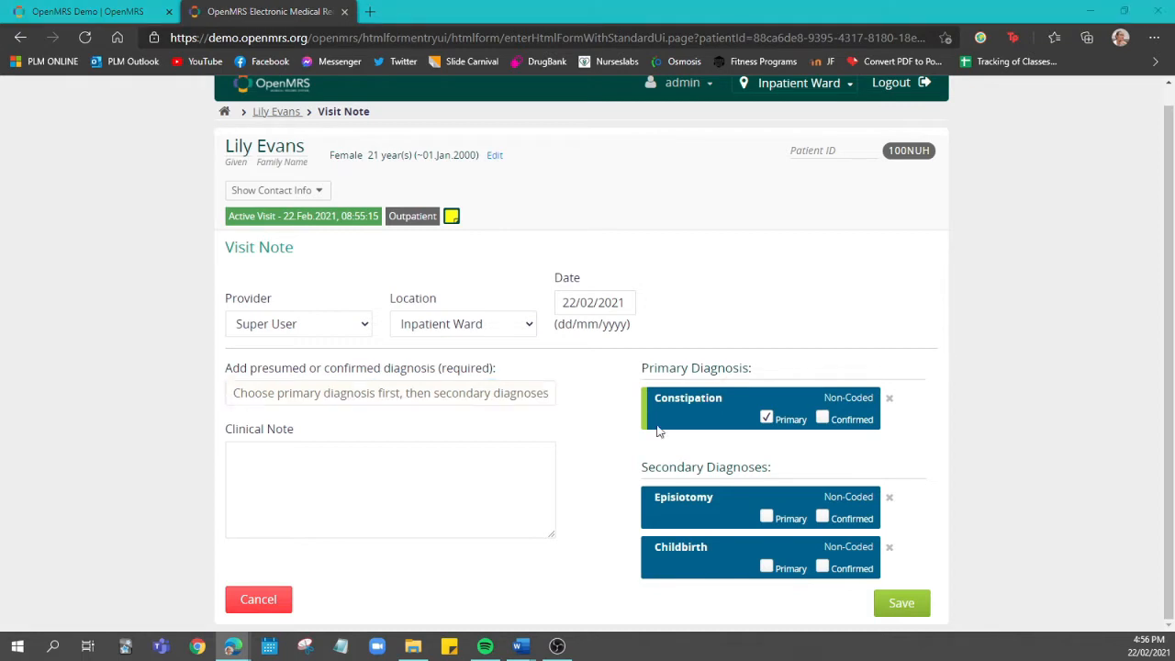
click(407, 487)
key(ctrl+v)
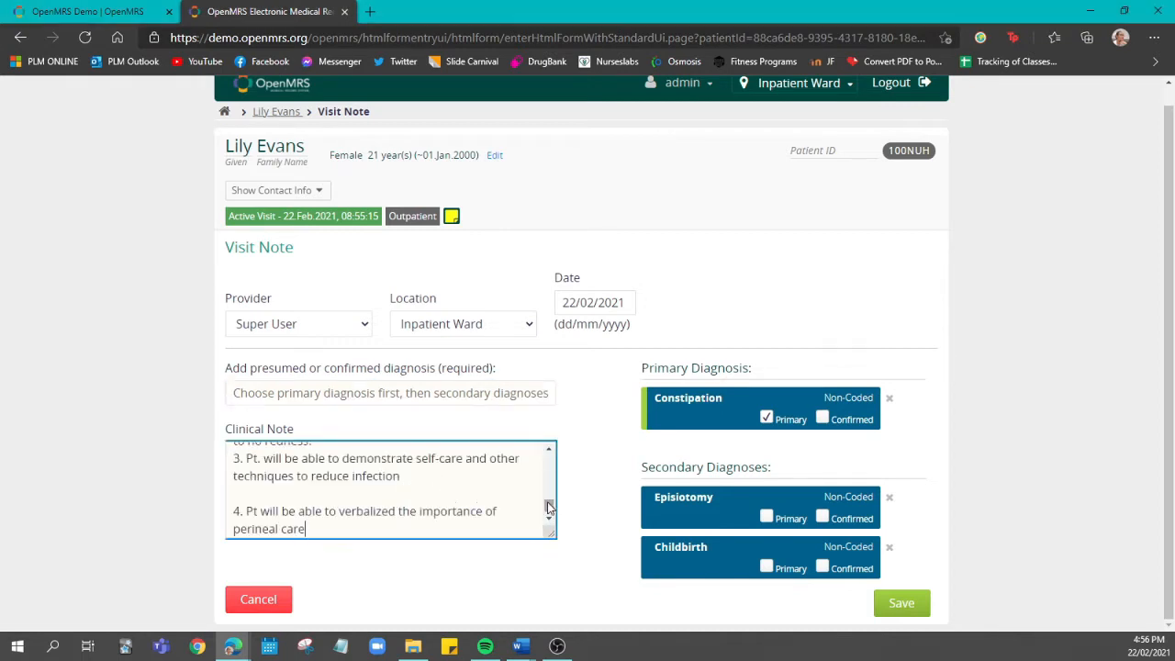
Review the pasted clinical note from the subjective data to its last lines and save the visit note
drag(549, 507, 551, 447)
scroll(520, 486, down, 1)
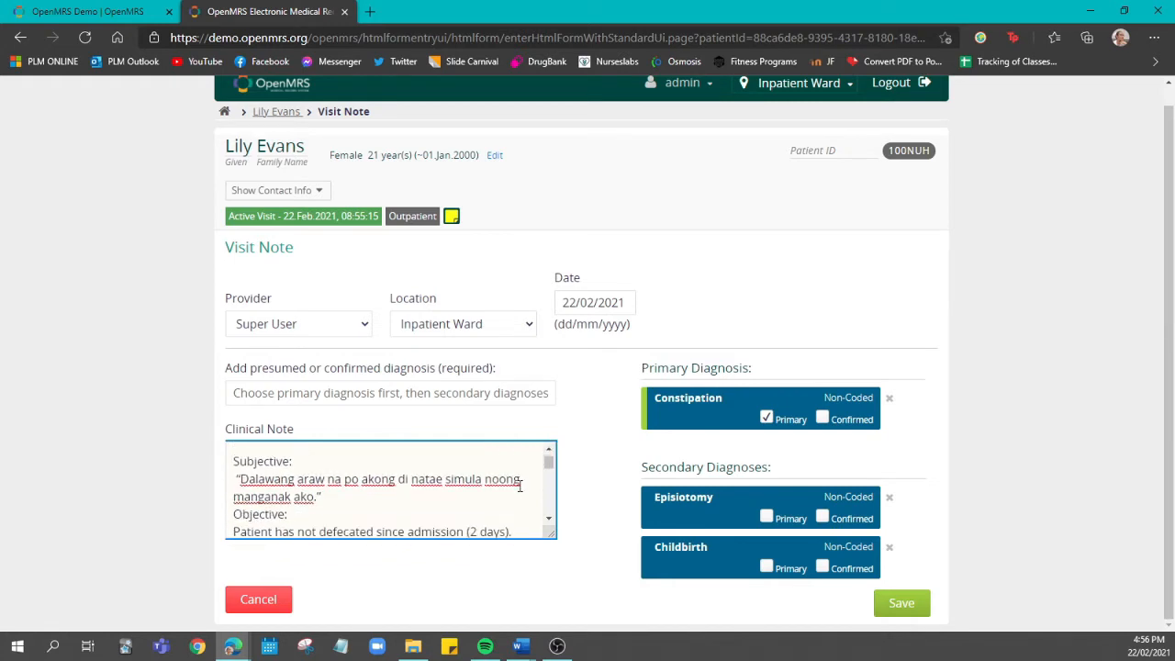
scroll(520, 486, down, 3)
scroll(520, 487, down, 2)
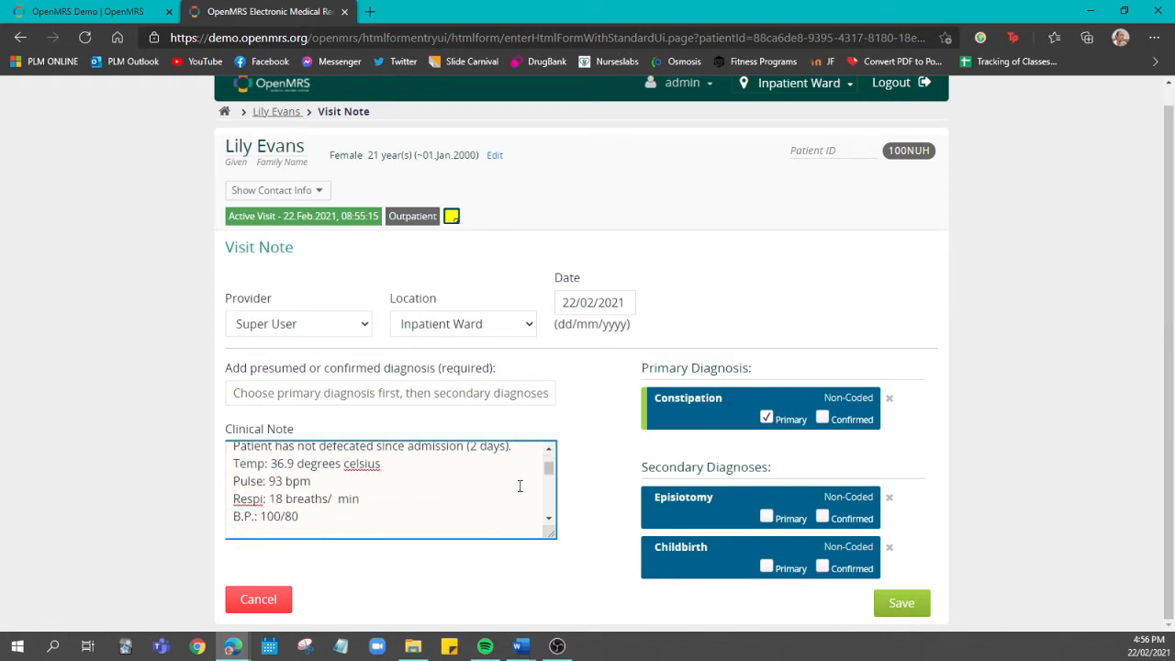
scroll(520, 486, down, 3)
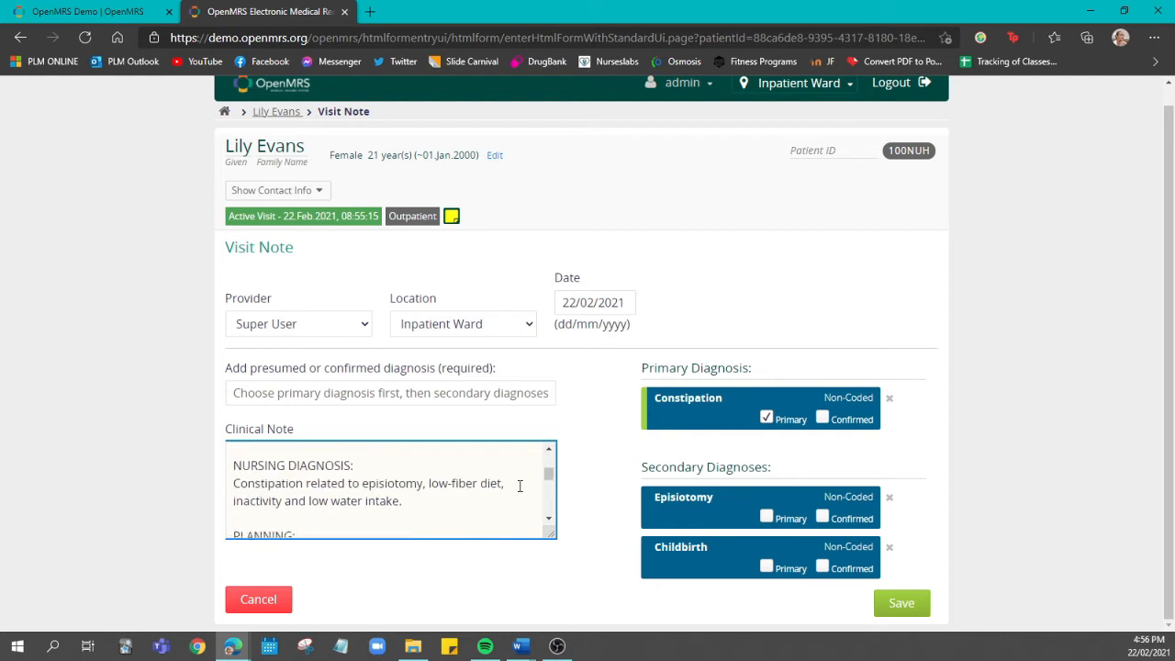
scroll(520, 486, down, 3)
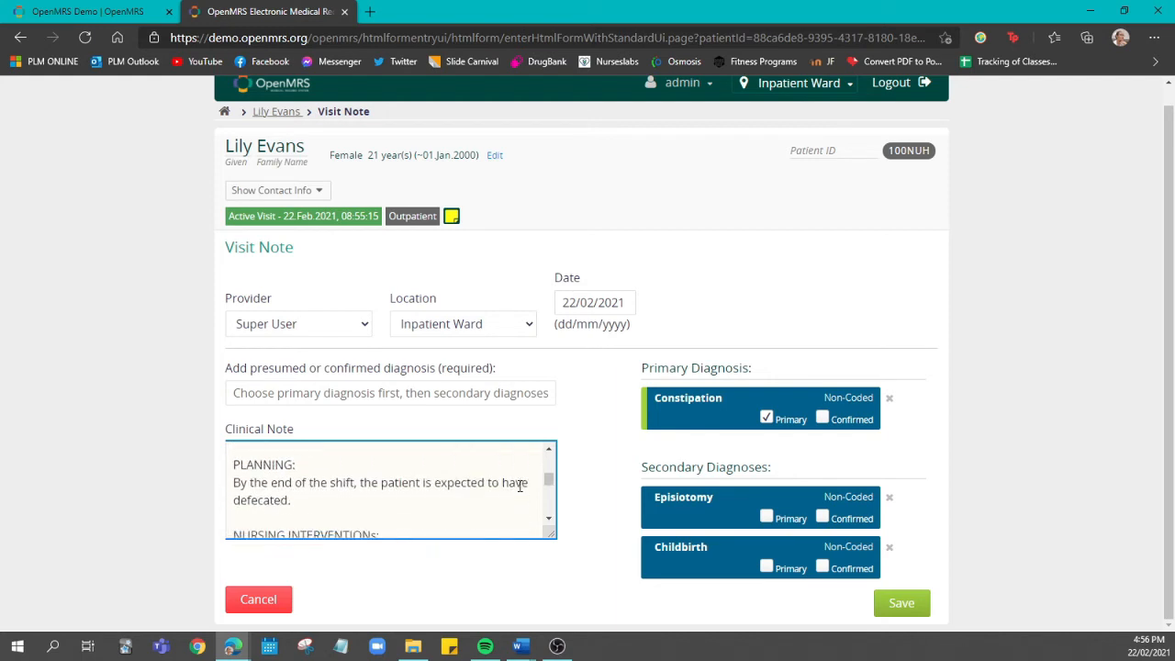
scroll(520, 487, down, 3)
scroll(520, 487, down, 3)
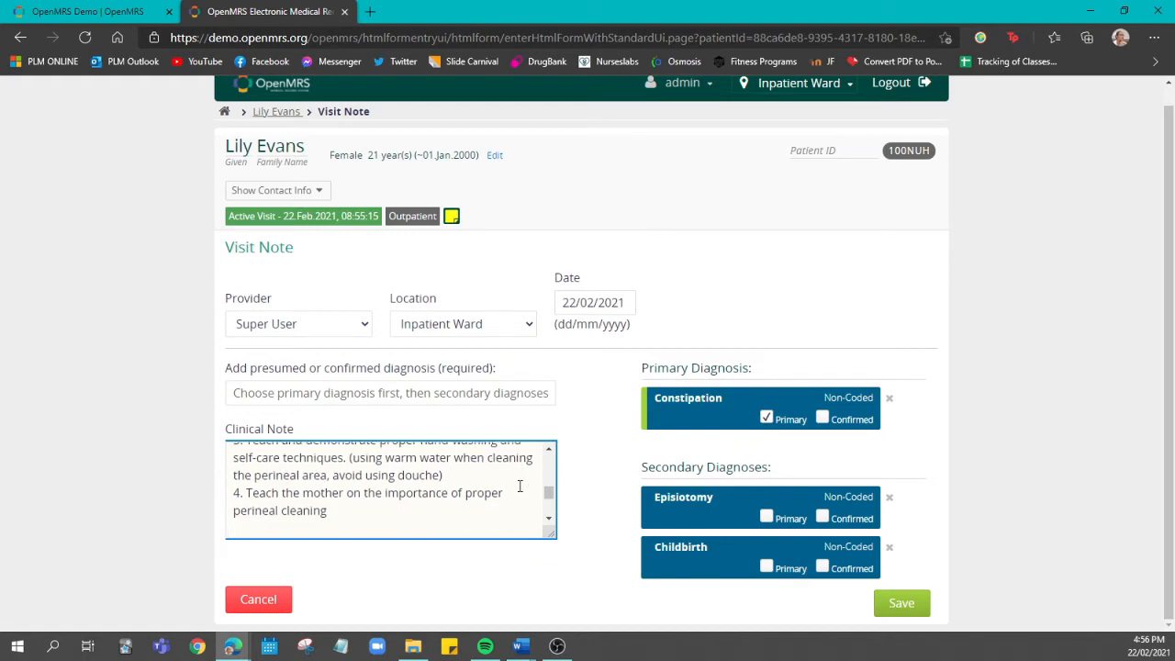
scroll(520, 487, down, 5)
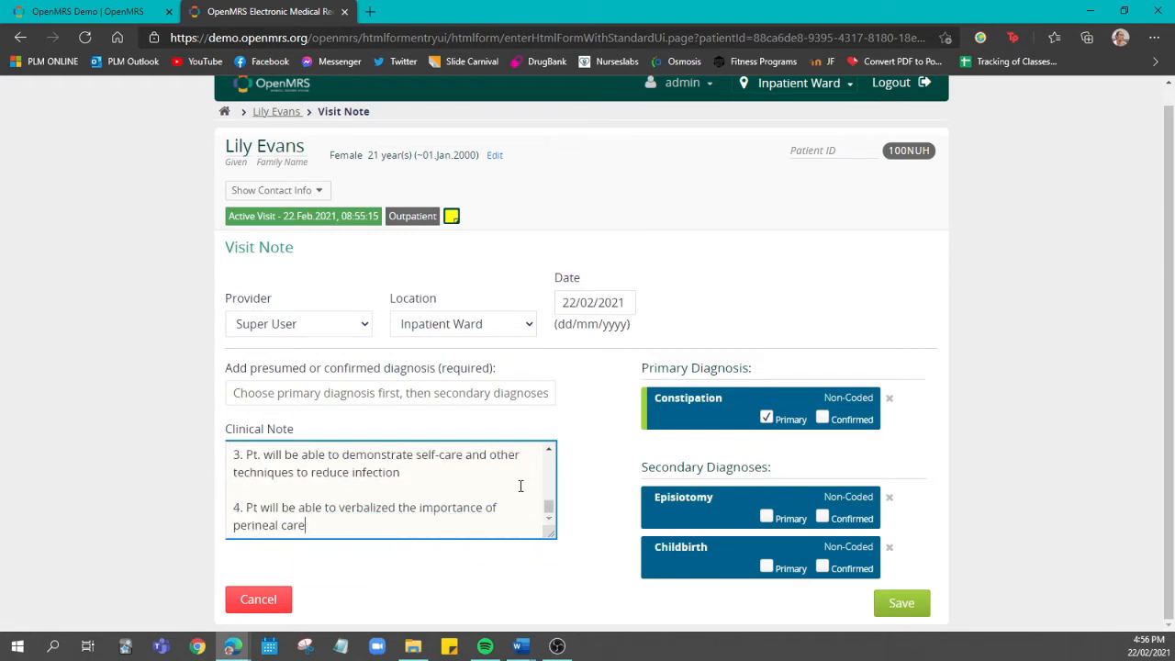
click(911, 605)
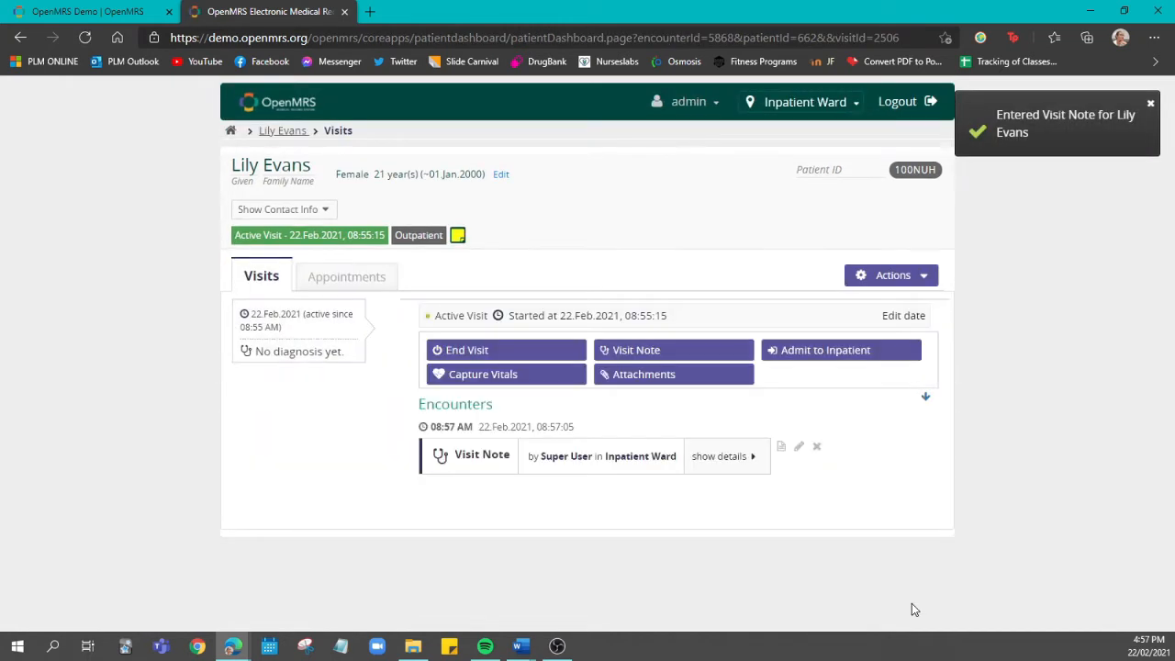
Start capturing vitals with a height of 157.48 cm and a weight of 64.41 kg, and continue past the calculated BMI
click(496, 391)
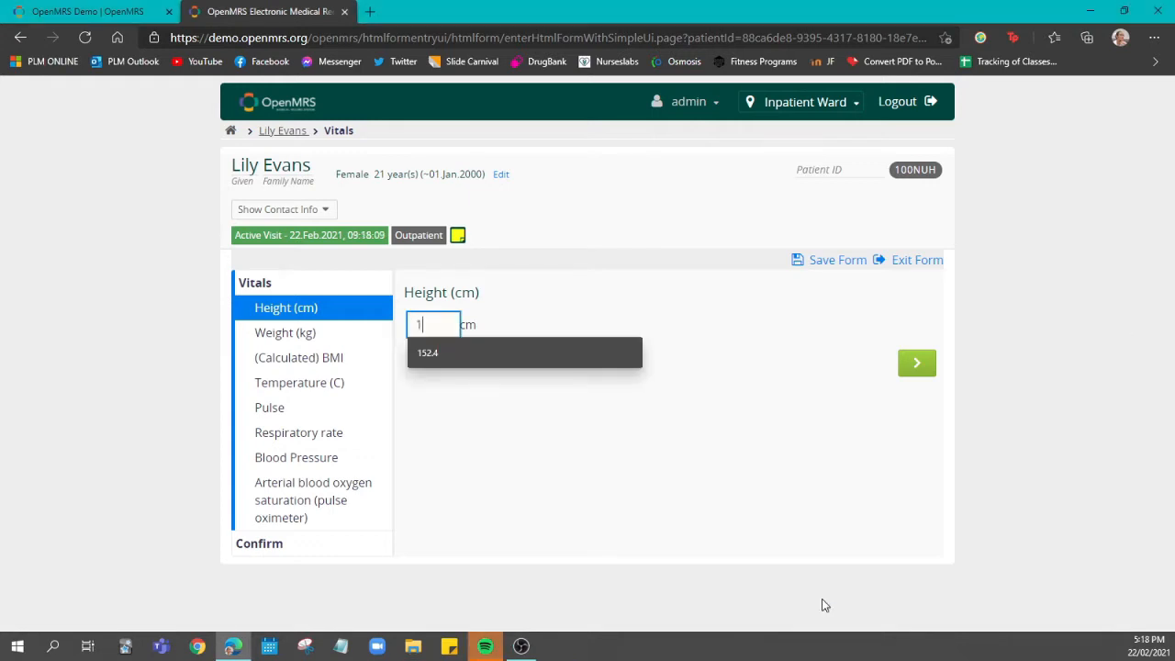
text(52)
key(Return)
text(64)
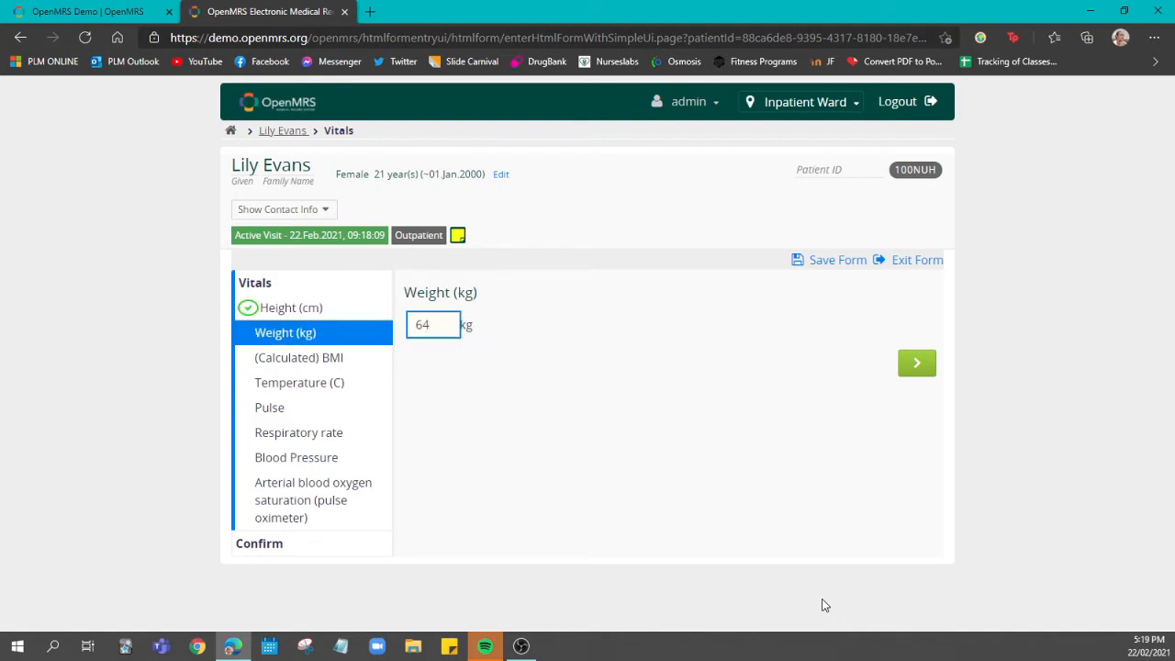
text(.41)
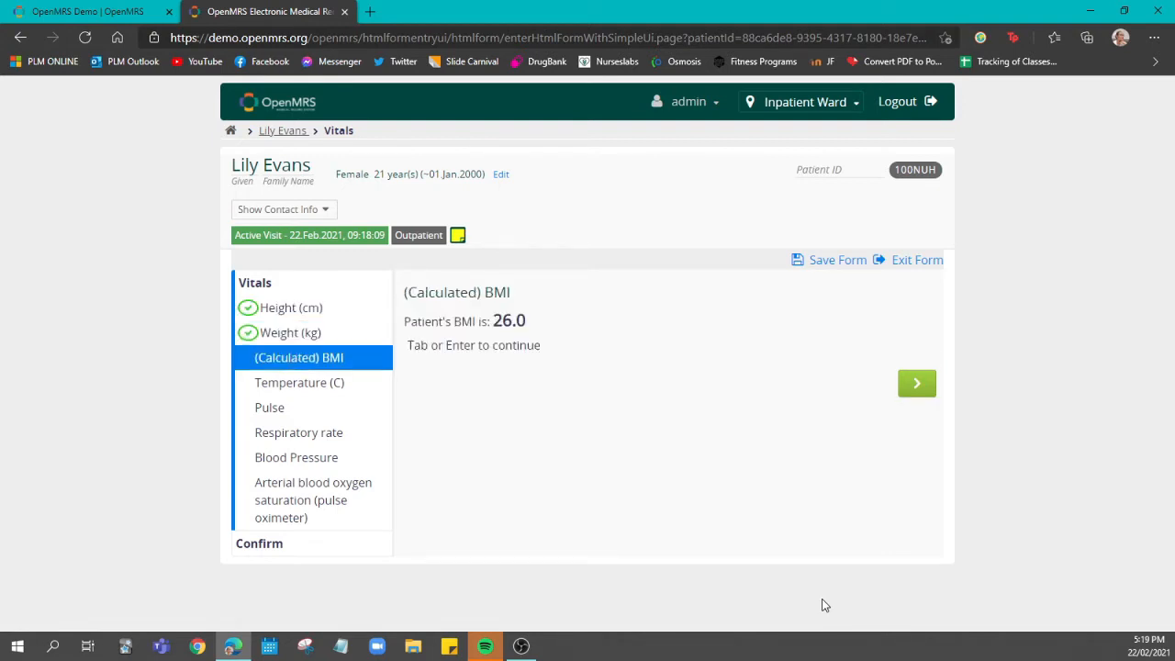
key(Return)
key(Return)
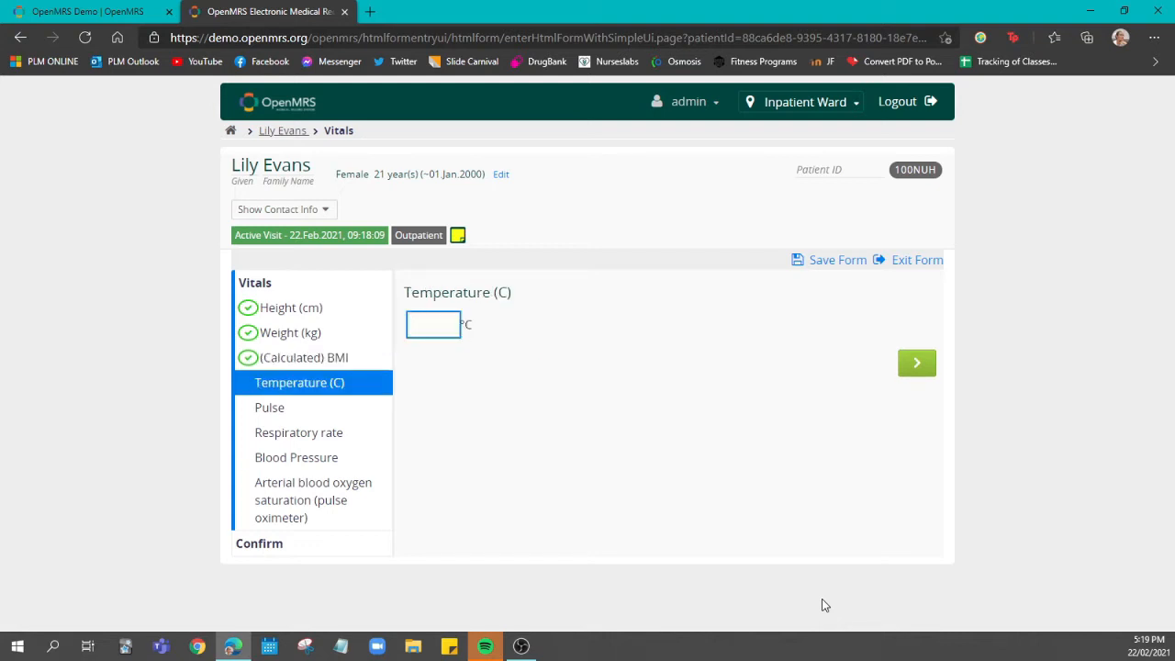
Enter a temperature of 36.9 °C, a pulse of 93 and a respiratory rate of 18 per minute
text(36.9)
key(Return)
text(93)
key(Return)
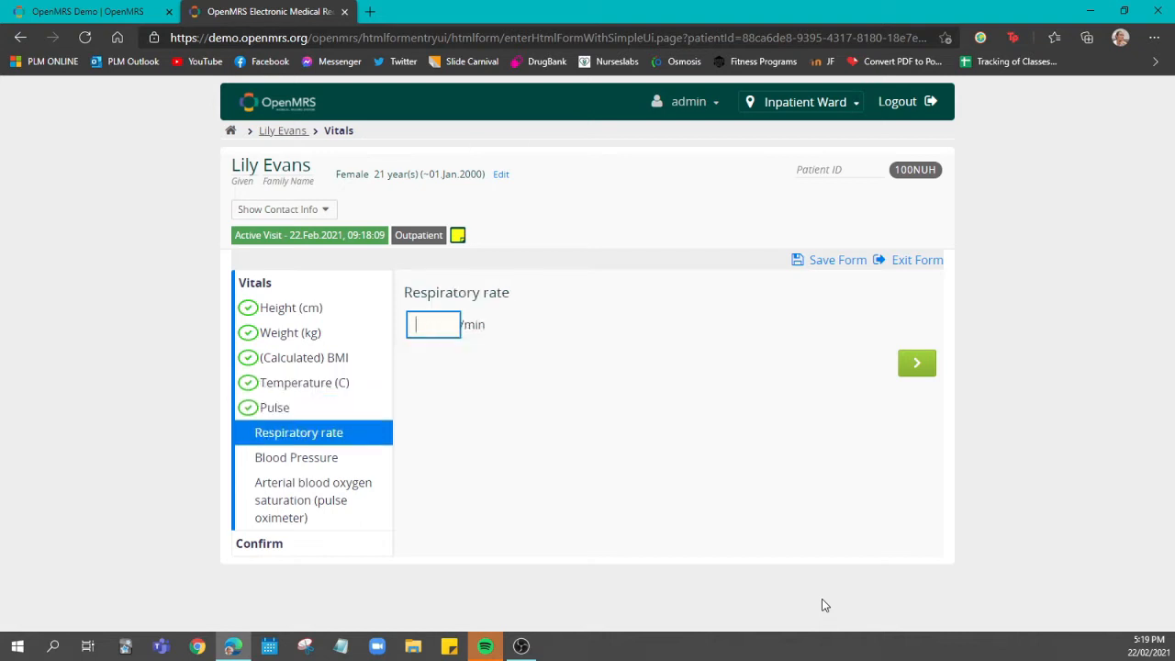
text(18)
key(Return)
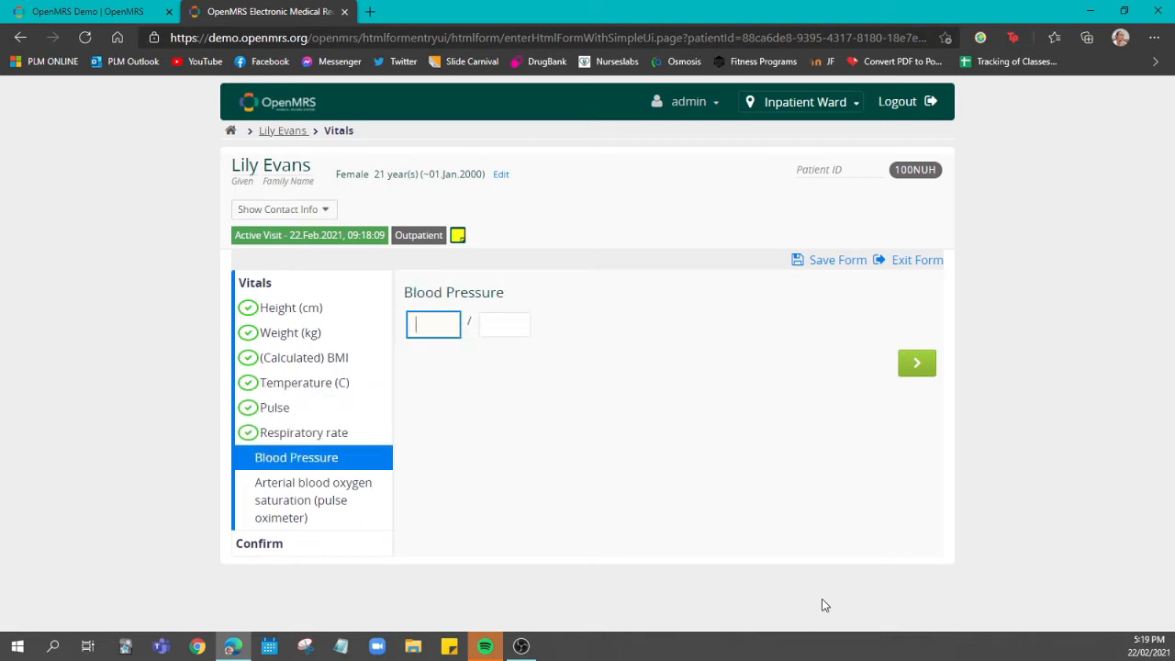
Enter a blood pressure of 100/80, leave the oxygen saturation blank and save the vitals form
text(100)
key(Tab)
text(80)
key(Return)
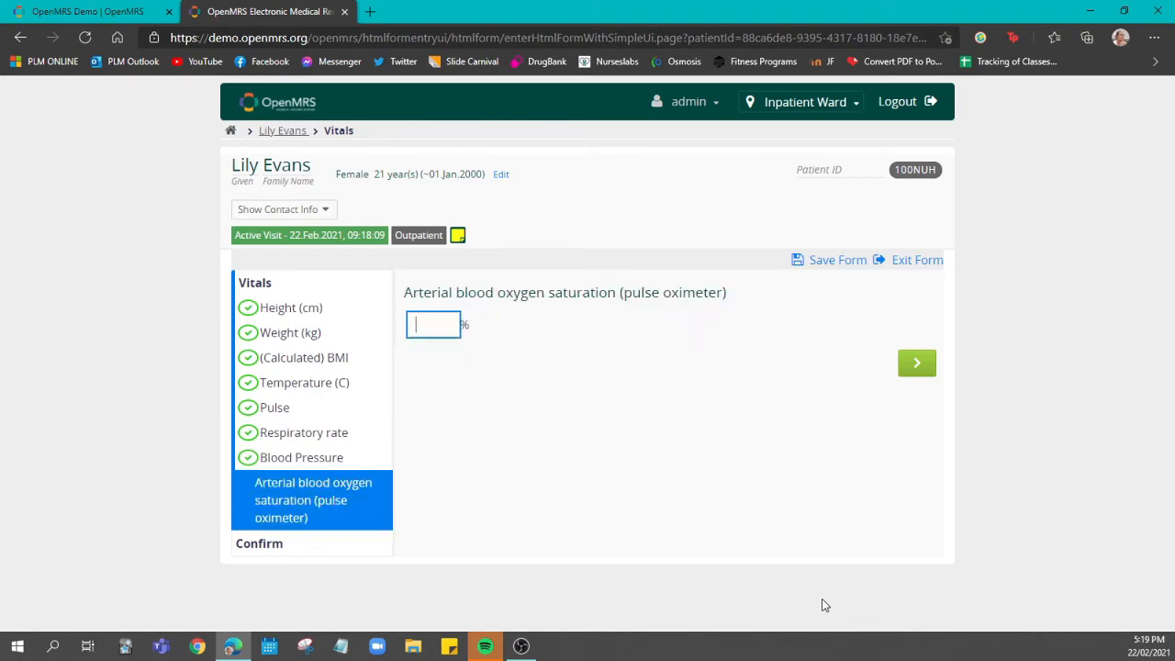
key(Return)
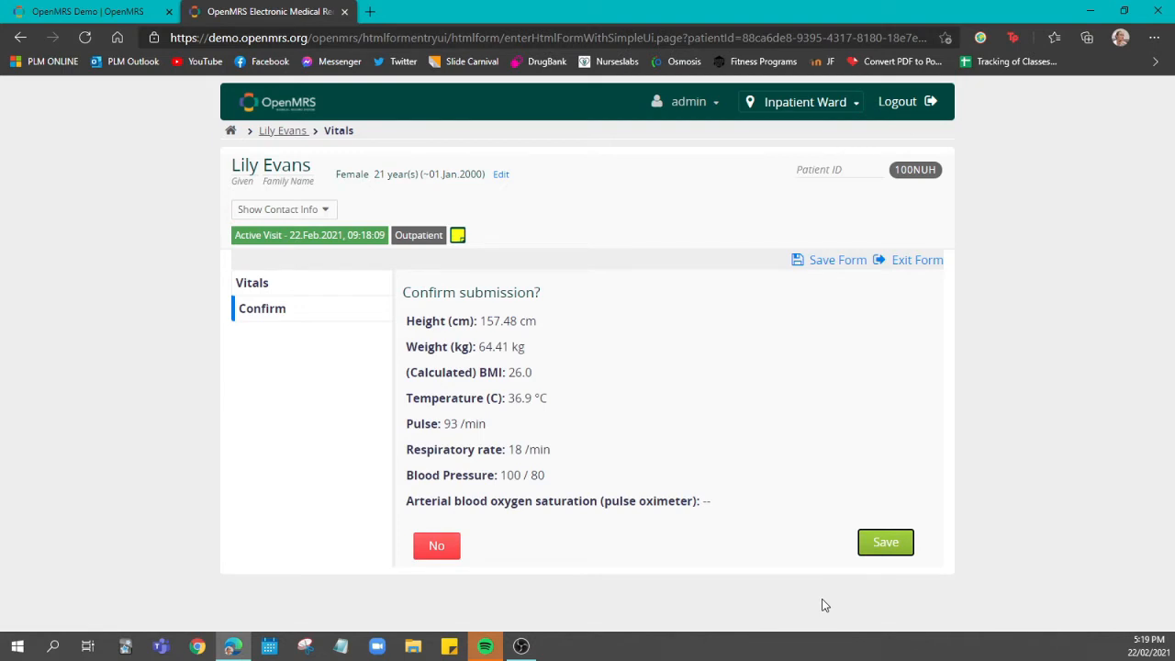
click(862, 547)
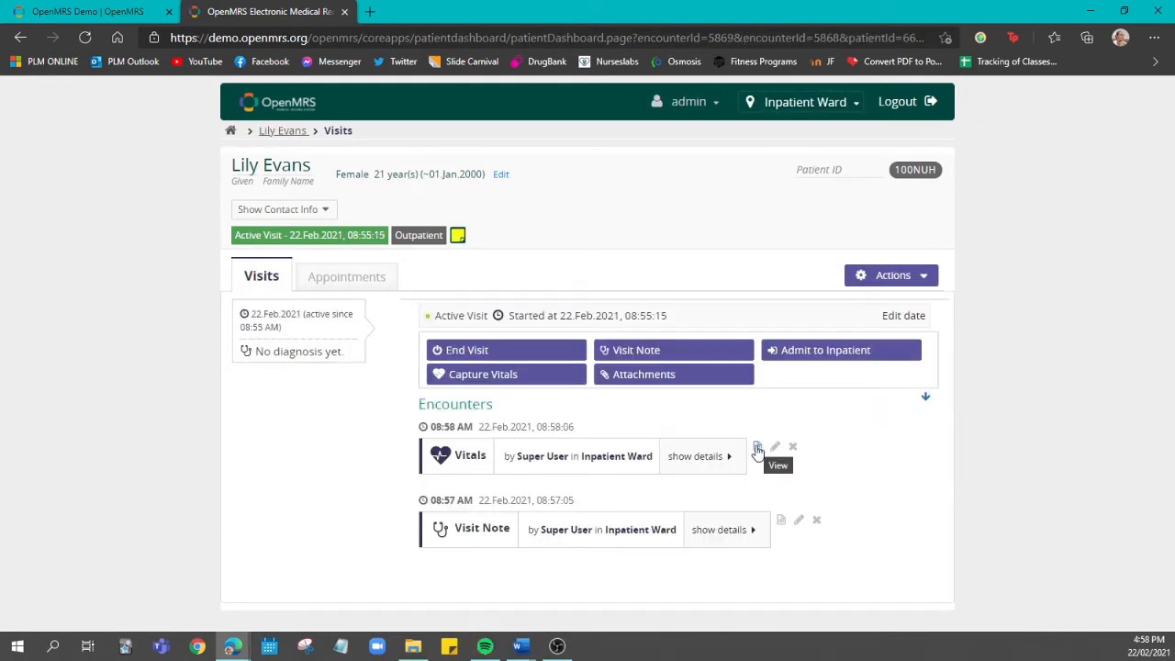
End the patient's active visit and open the patient's summary page
click(758, 449)
click(512, 354)
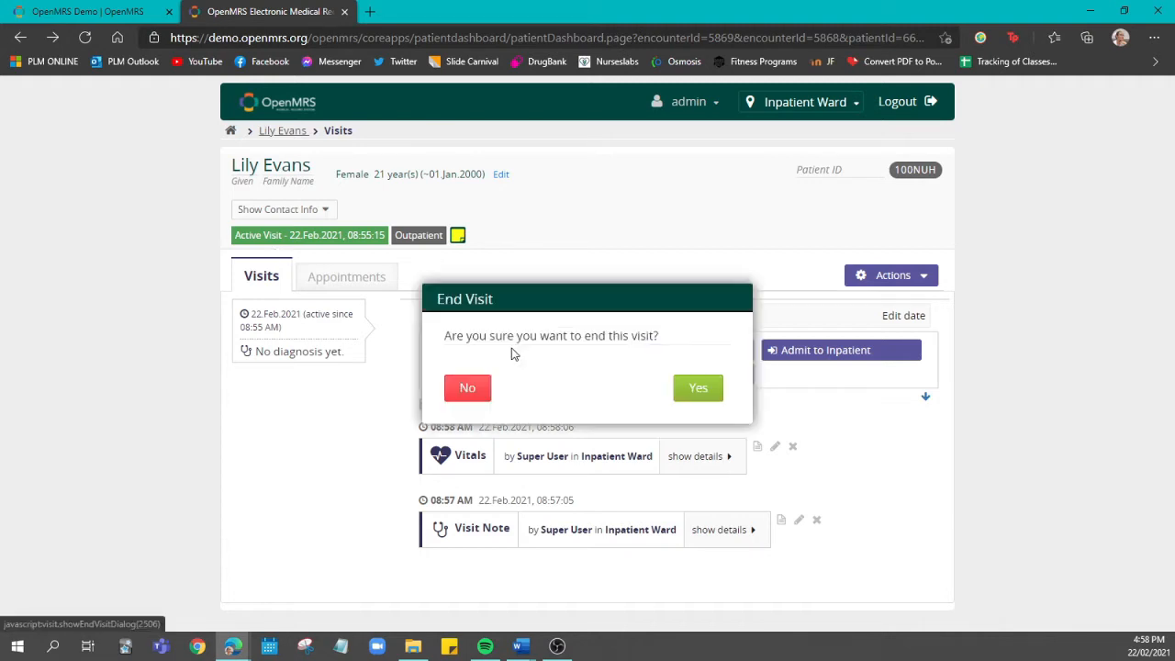
click(718, 393)
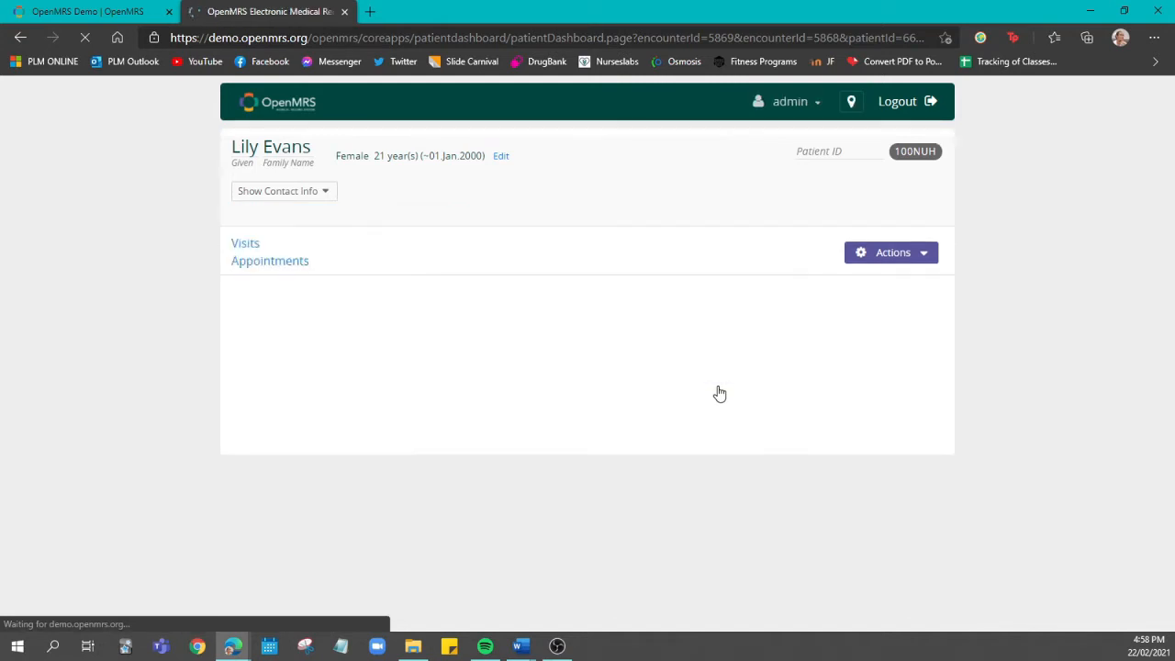
click(248, 168)
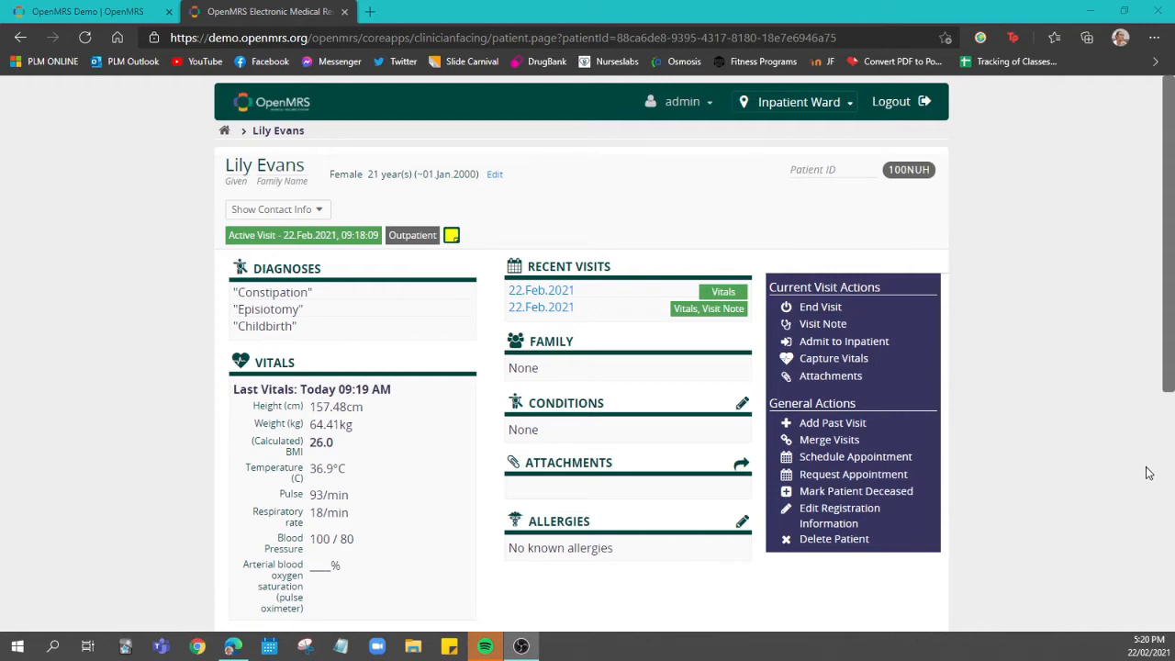
Record that the patient has no known allergies and return to the patient's summary
scroll(1148, 473, down, 2)
scroll(1148, 473, down, 3)
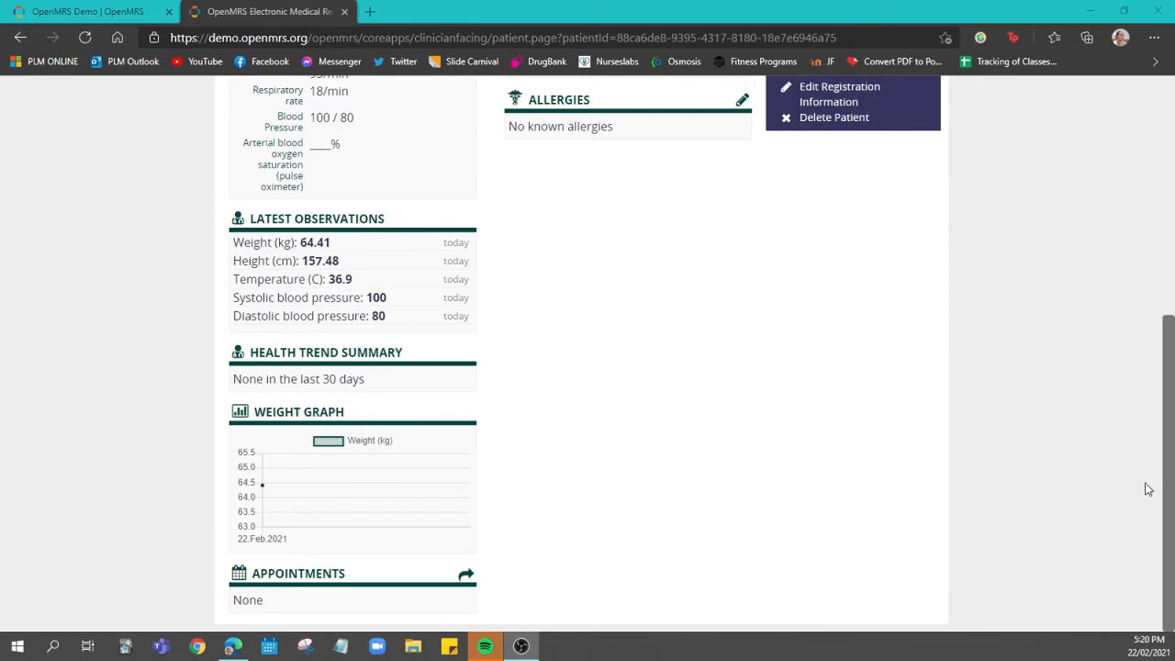
scroll(1147, 490, up, 4)
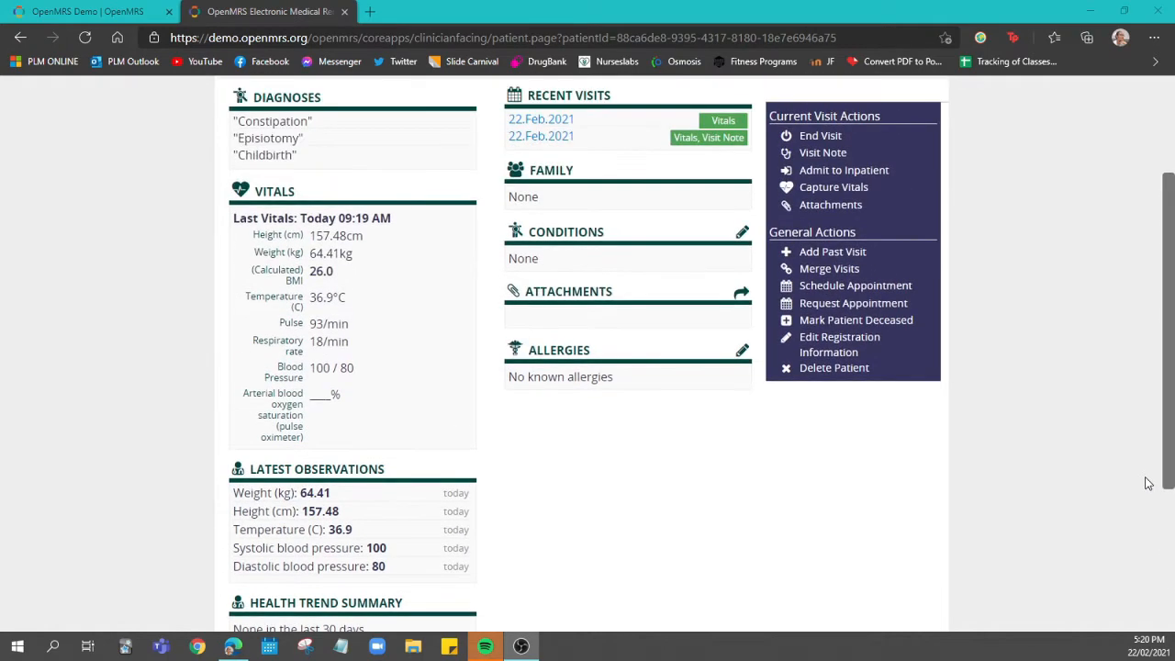
scroll(1148, 484, up, 1)
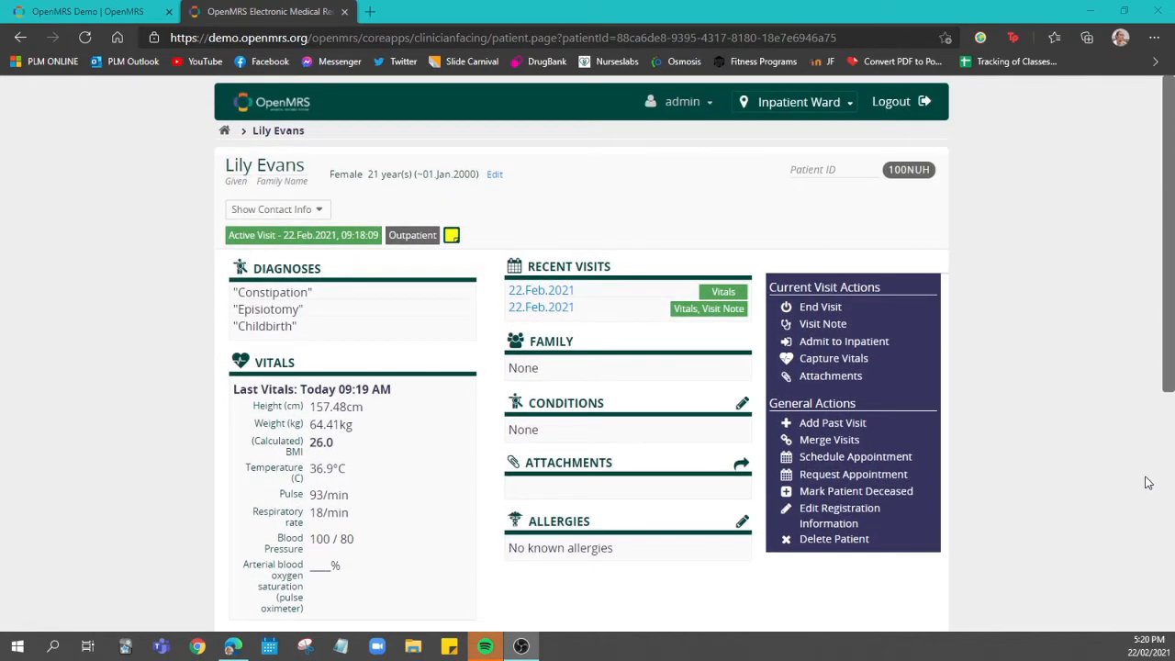
scroll(1159, 472, down, 1)
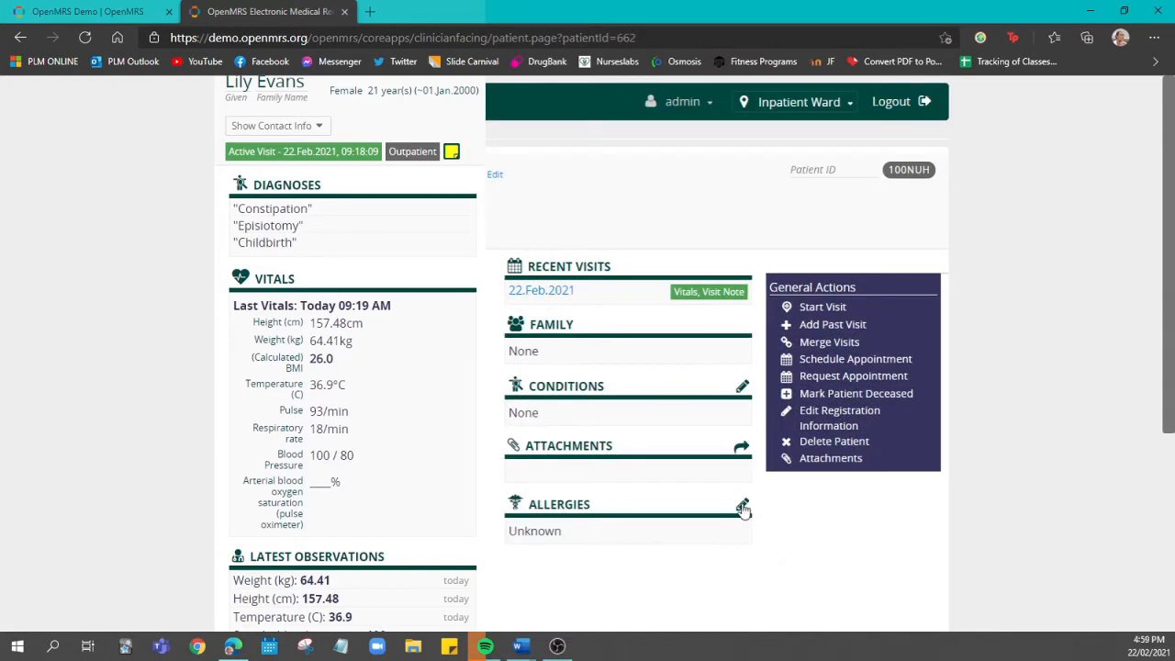
click(744, 511)
click(839, 408)
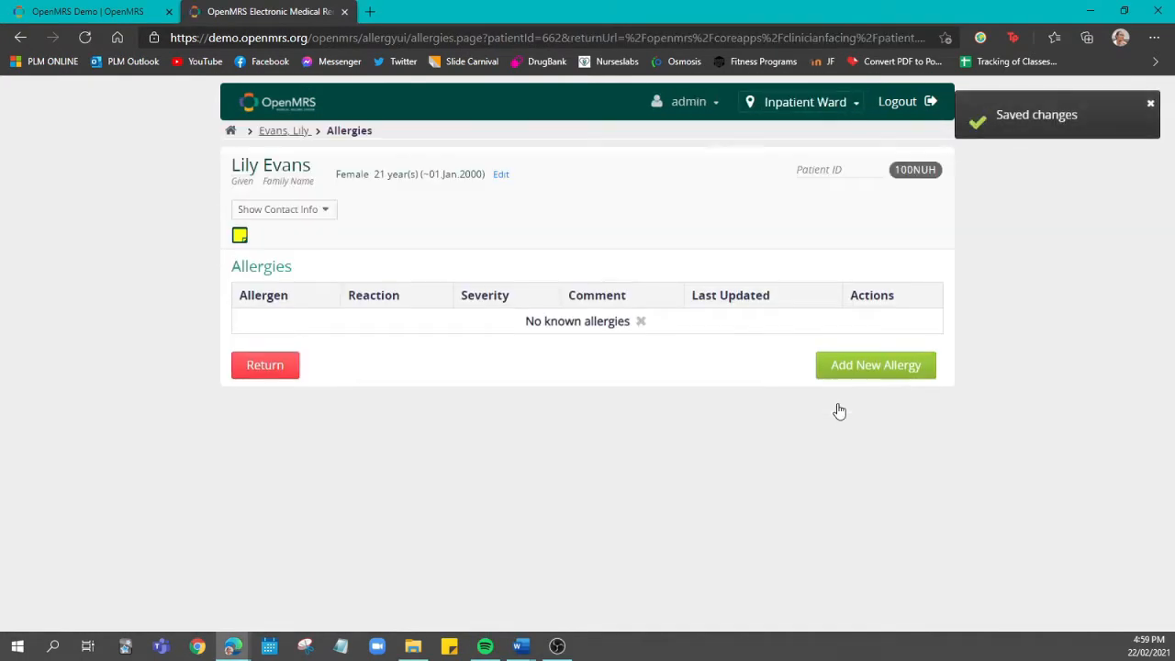
click(277, 369)
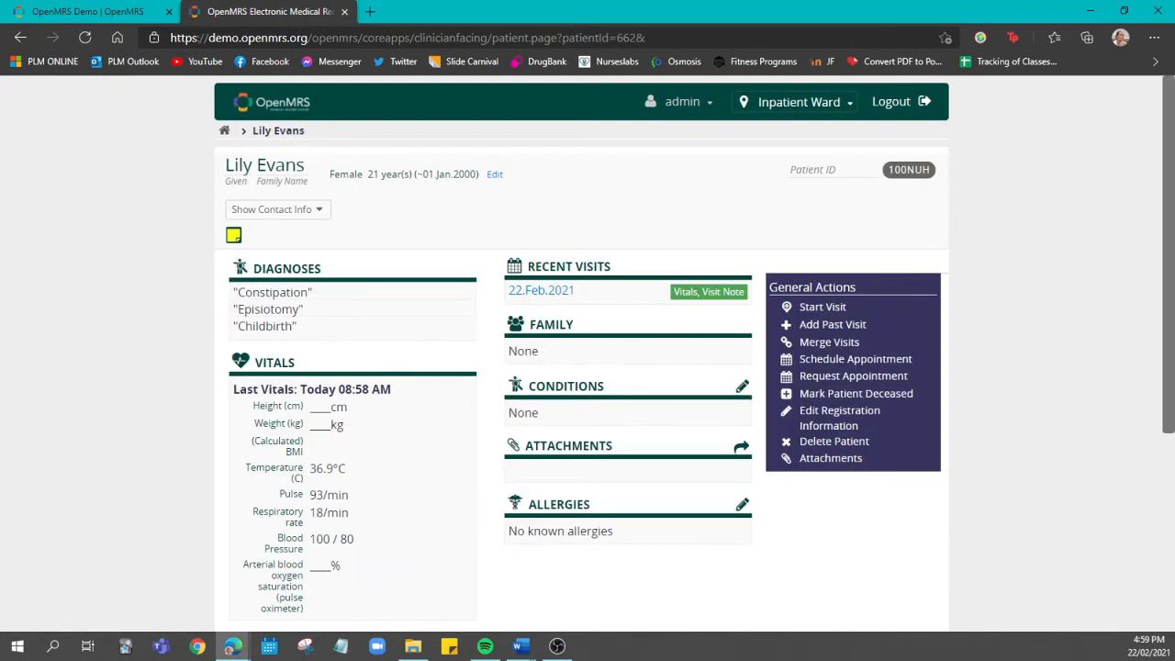
Search the patient records by the patient's full name from the home page and open the matching record
scroll(1044, 551, down, 3)
scroll(1133, 525, up, 3)
click(226, 130)
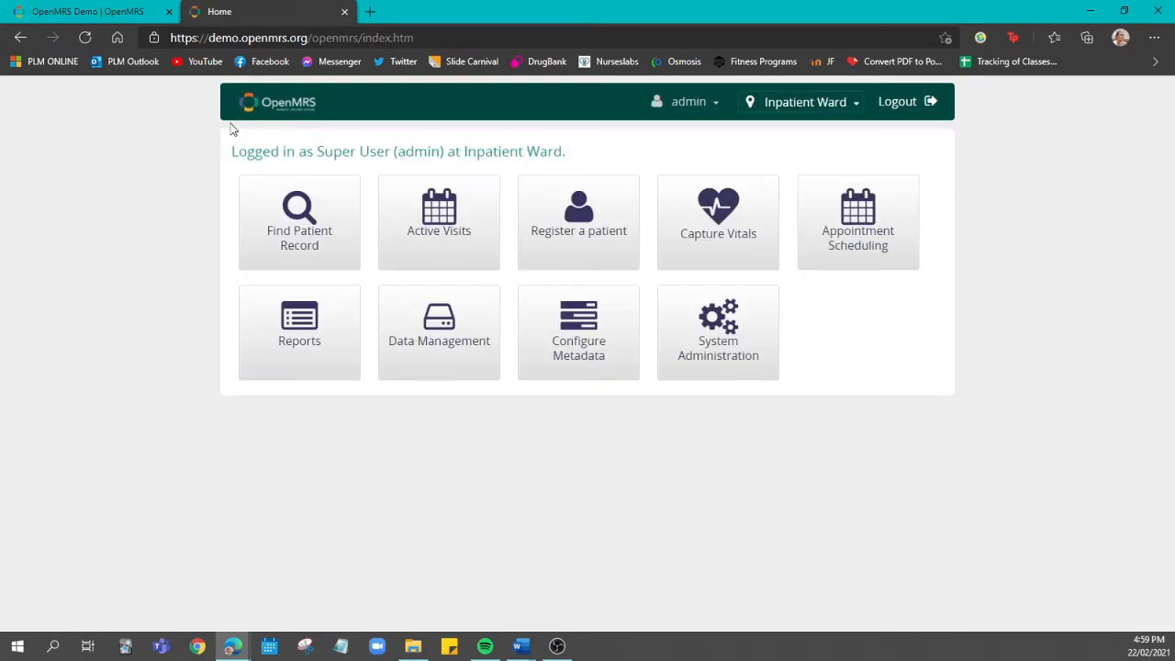
click(321, 247)
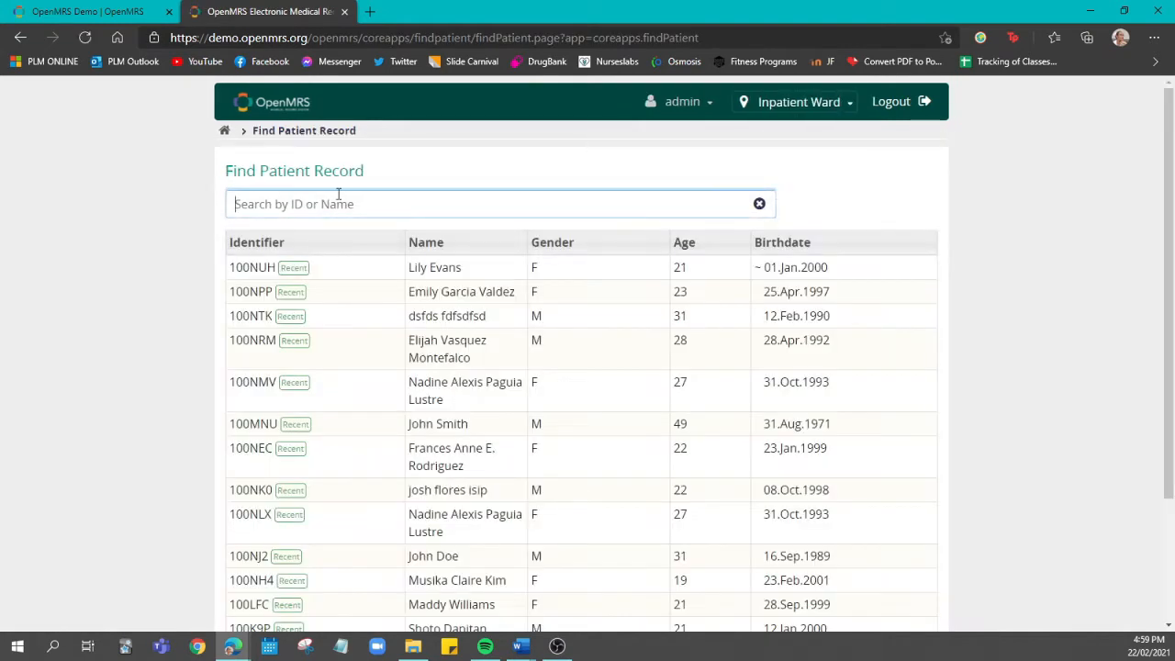
text(Lily Evans)
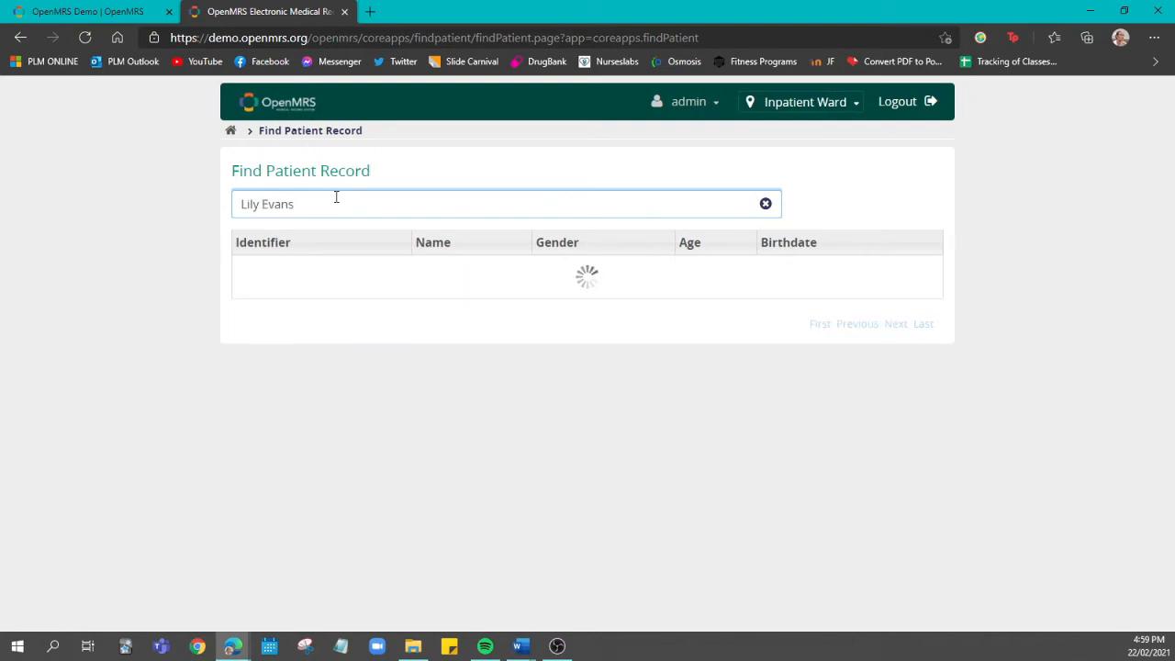
click(442, 276)
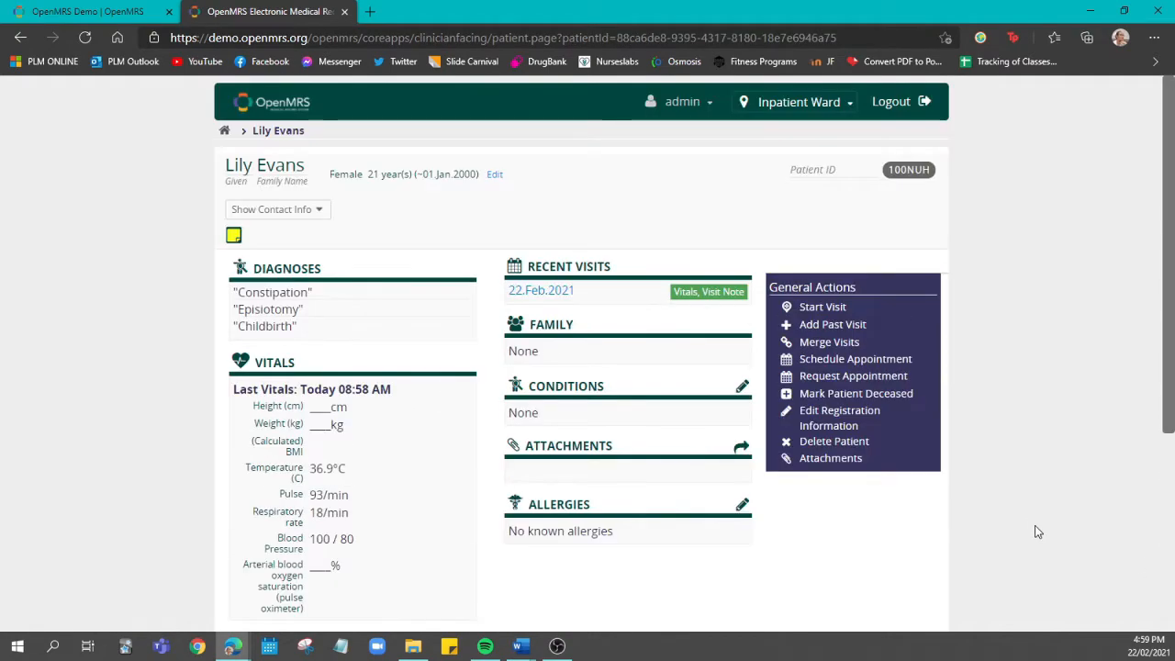
Log out of the current session
click(923, 105)
click(558, 646)
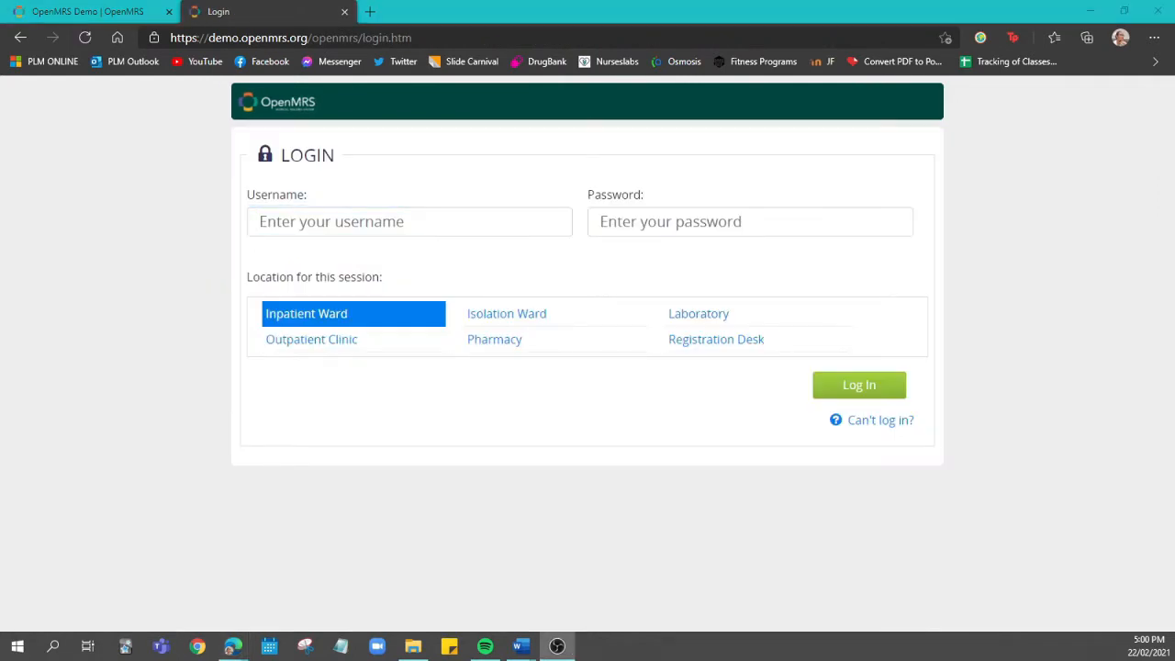